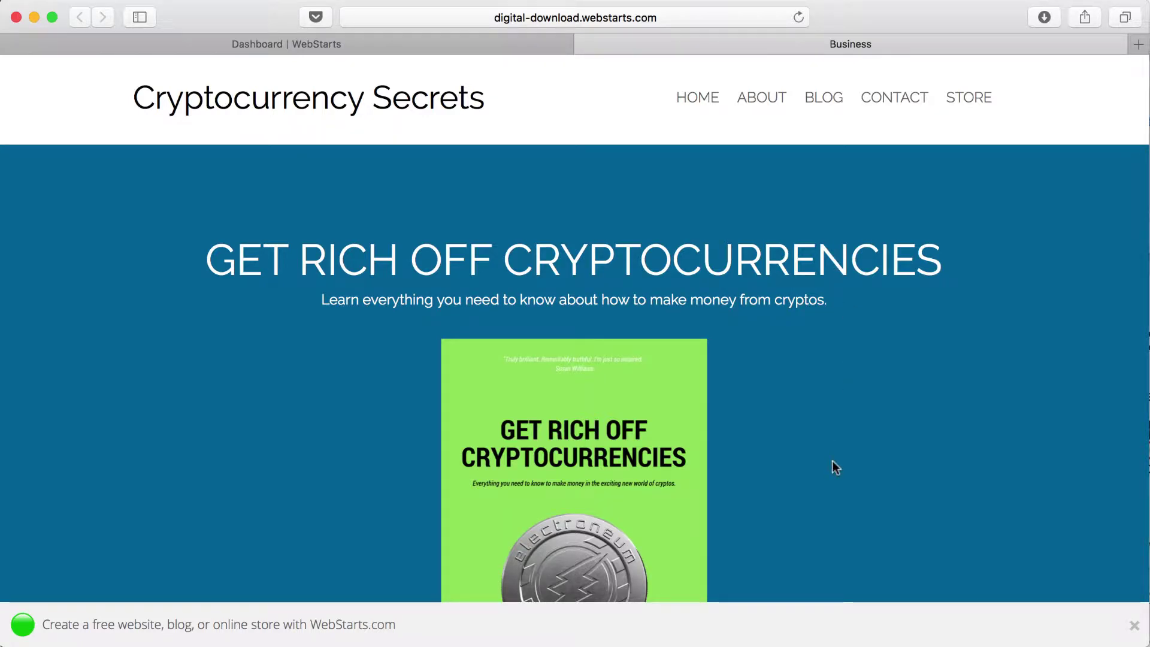
Step: Scroll the live Cryptocurrency Secrets site to check the ebook's book cover
{"action": "scroll", "coordinate": [832, 461], "scroll_direction": "down", "scroll_amount": 3}
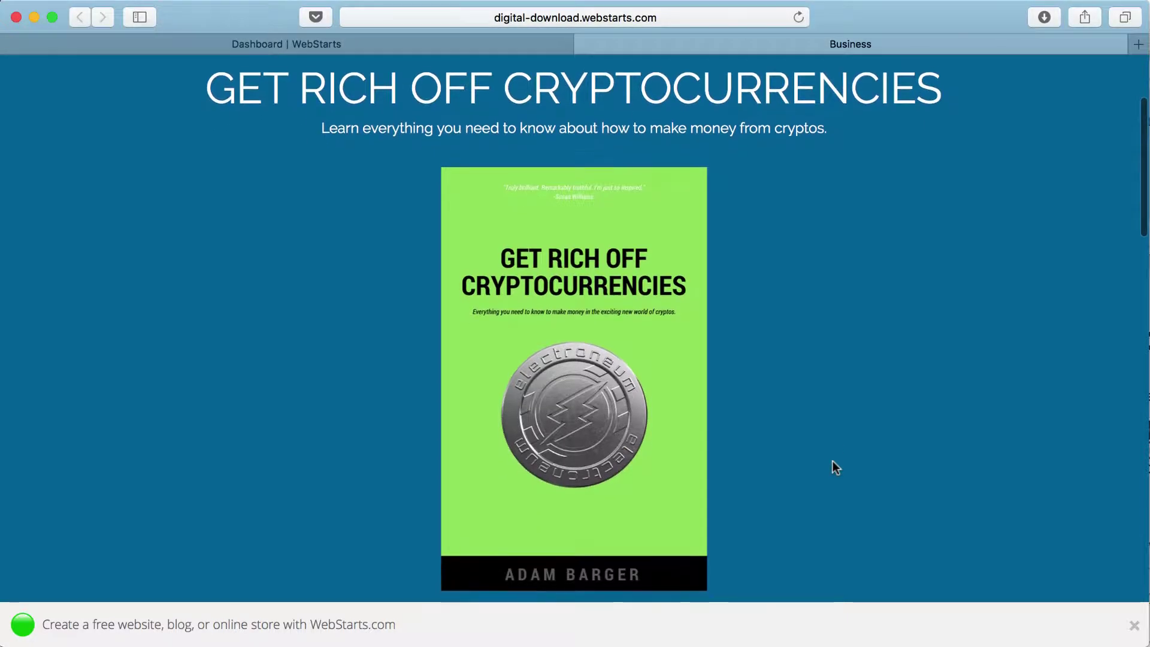
{"action": "scroll", "coordinate": [833, 461], "scroll_direction": "up", "scroll_amount": 3}
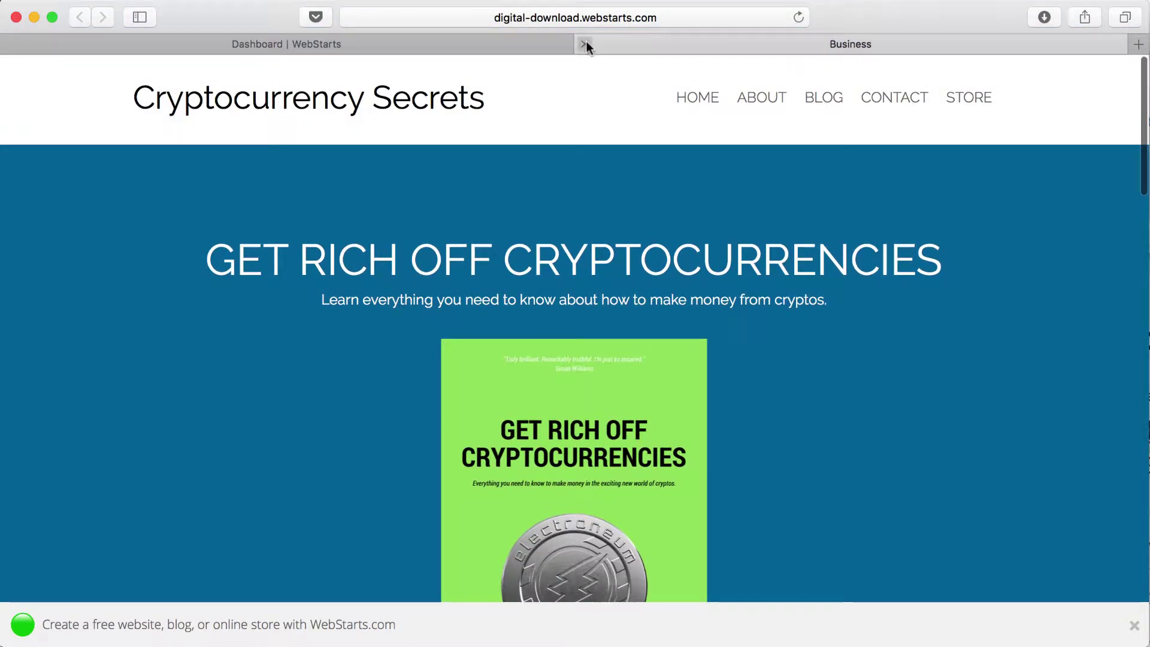
Step: Close the live site tab and open Manage Store from the dashboard's Store tile
{"action": "left_click", "coordinate": [585, 44]}
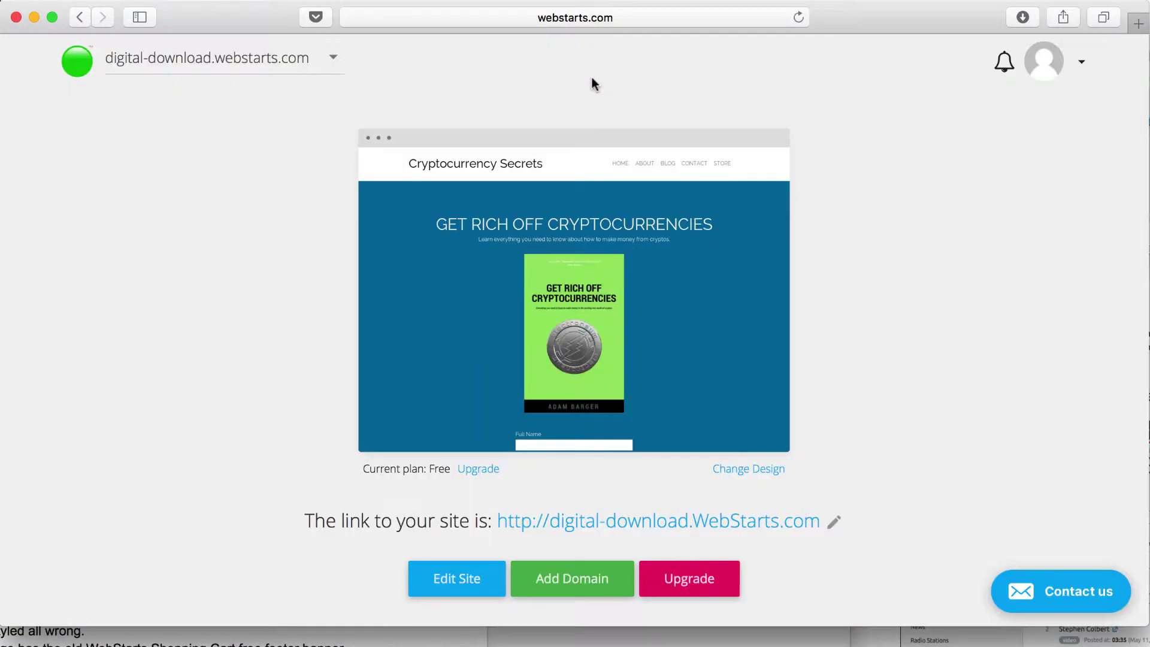
{"action": "scroll", "coordinate": [950, 293], "scroll_direction": "down", "scroll_amount": 8}
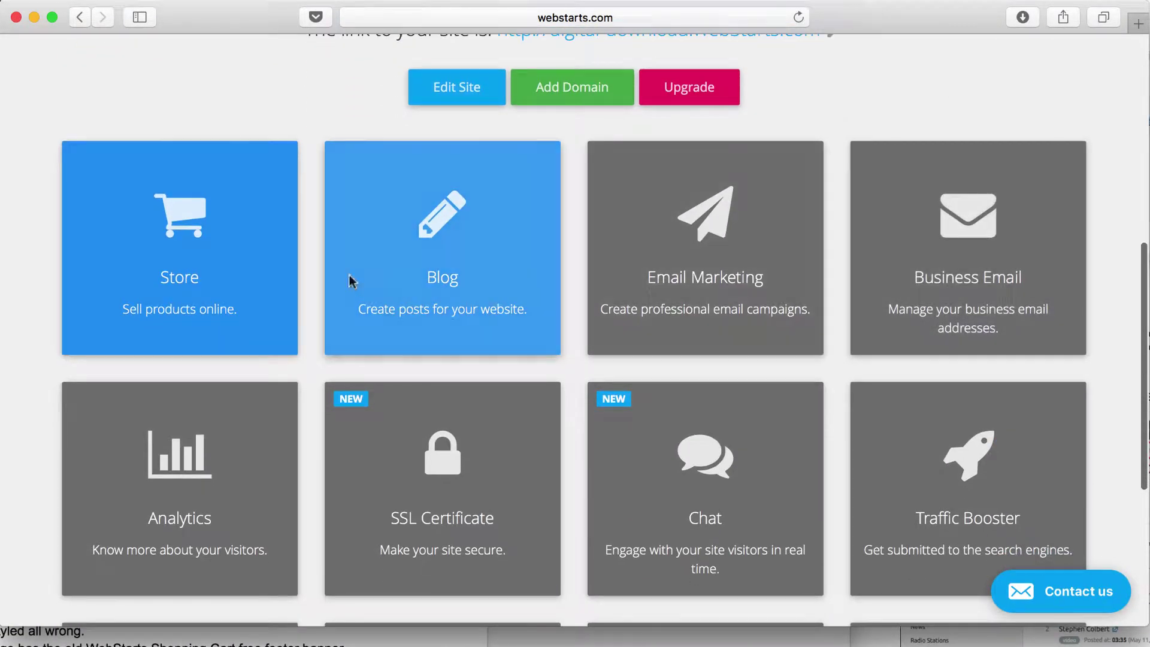
{"action": "left_click", "coordinate": [278, 287]}
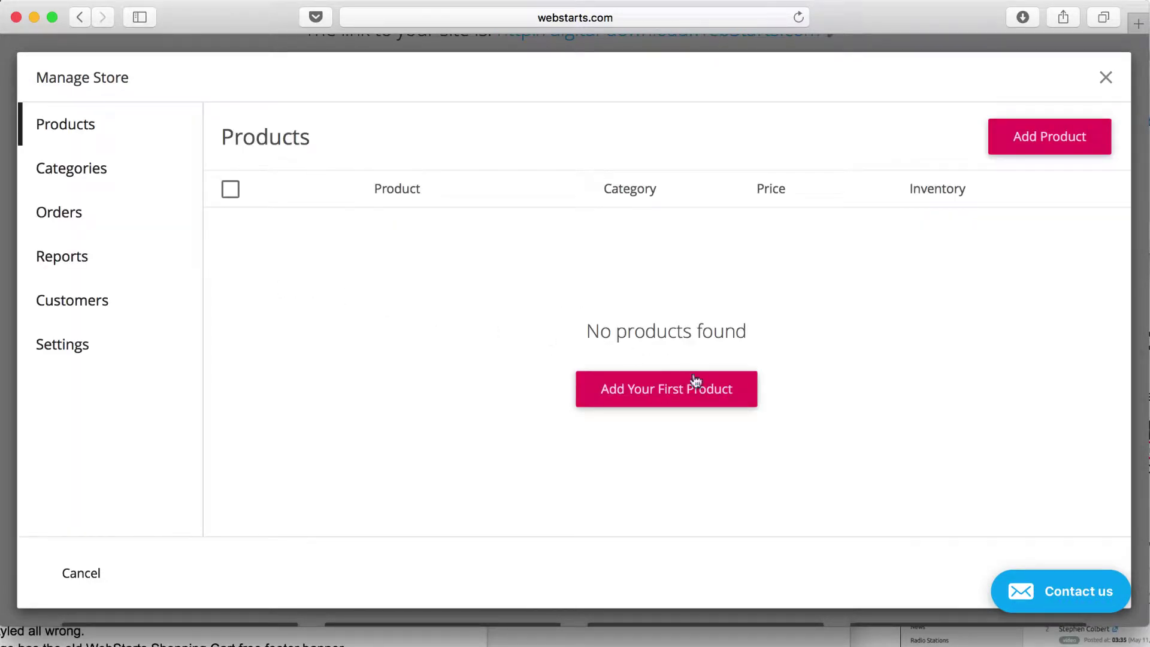
Step: Add the first product titled 'Get Rich Off Crypto Currencies' with a crypto money-making guide description
{"action": "left_click", "coordinate": [694, 396]}
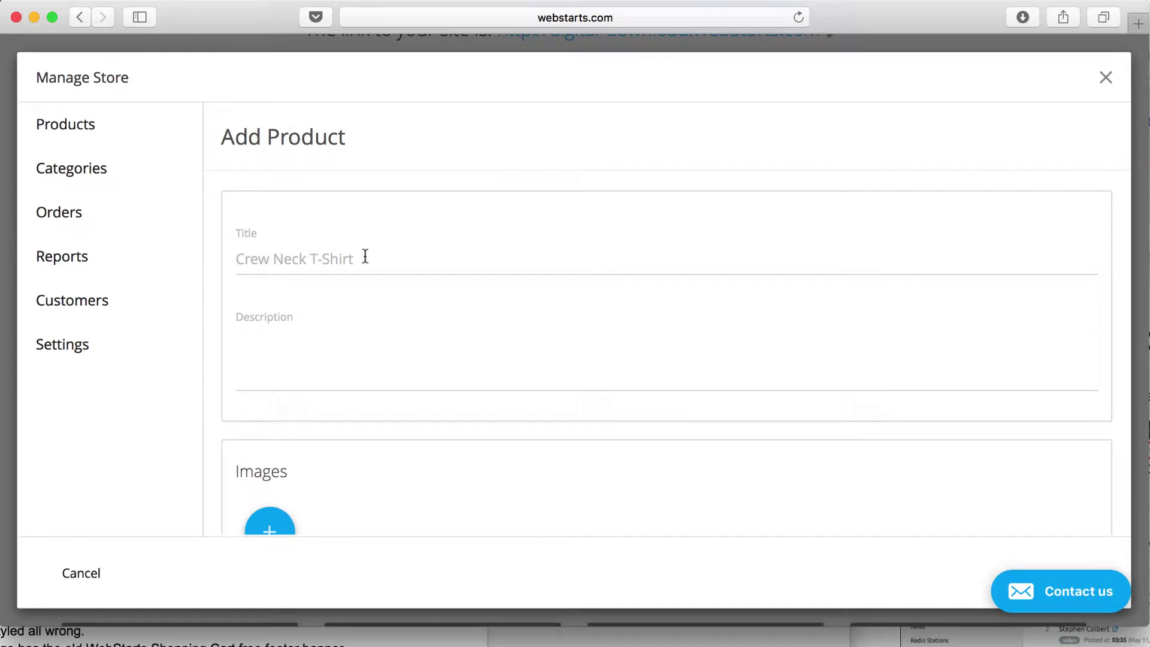
{"action": "left_click", "coordinate": [365, 256]}
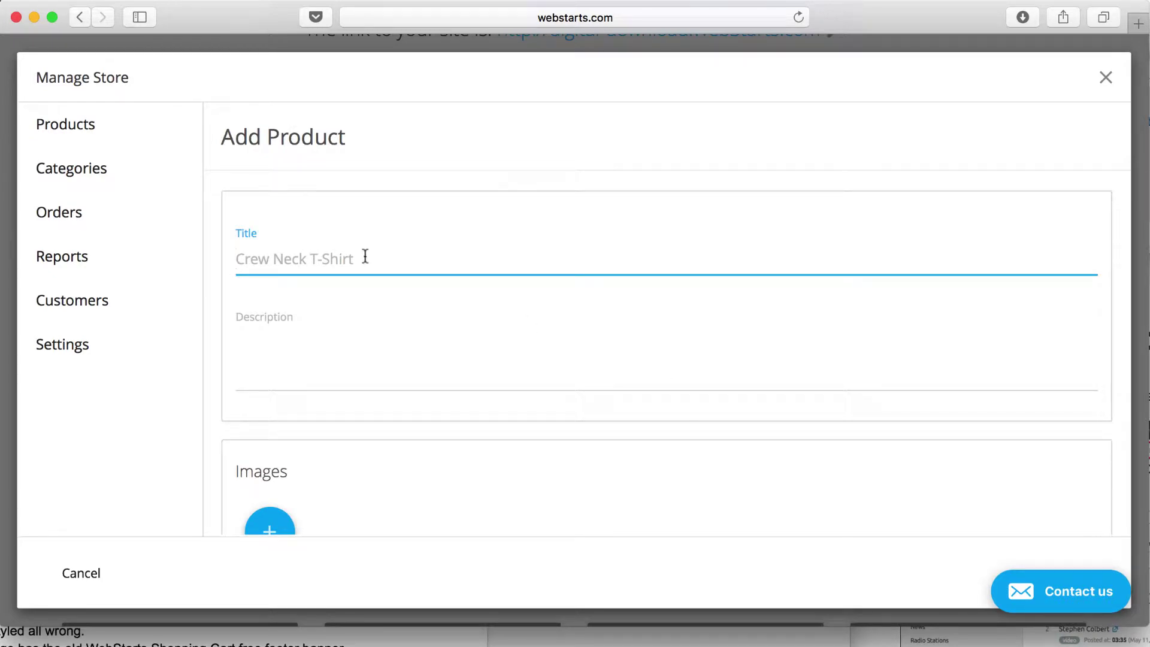
{"action": "type", "text": "Get Rich Off Crypto Currencies"}
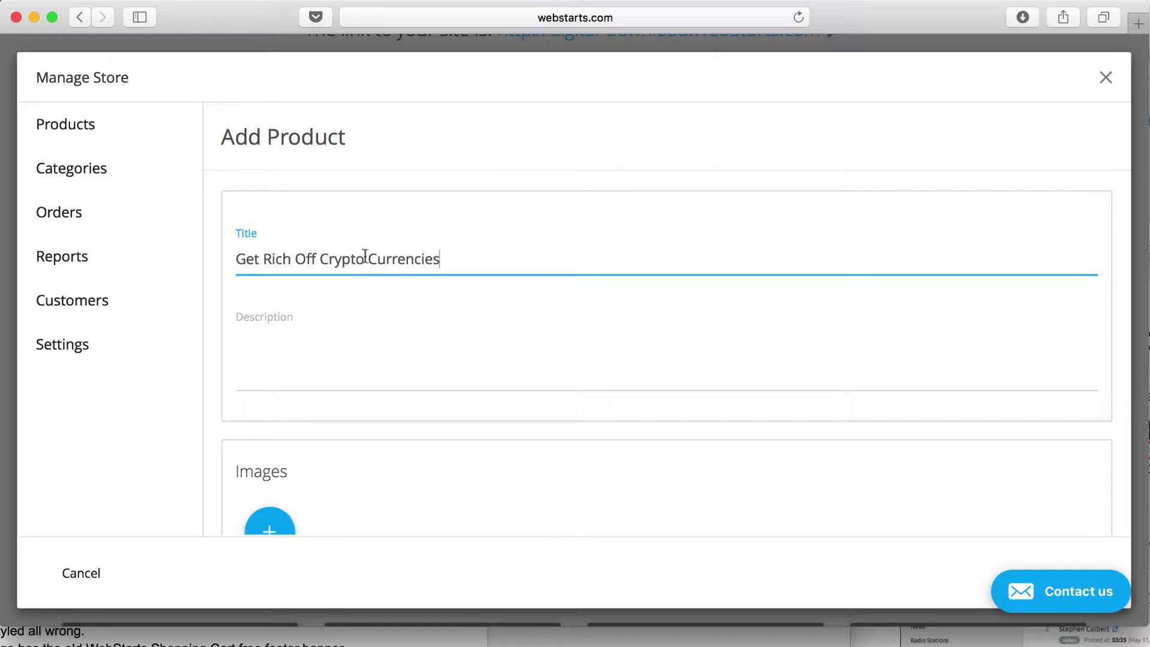
{"action": "left_click", "coordinate": [360, 356]}
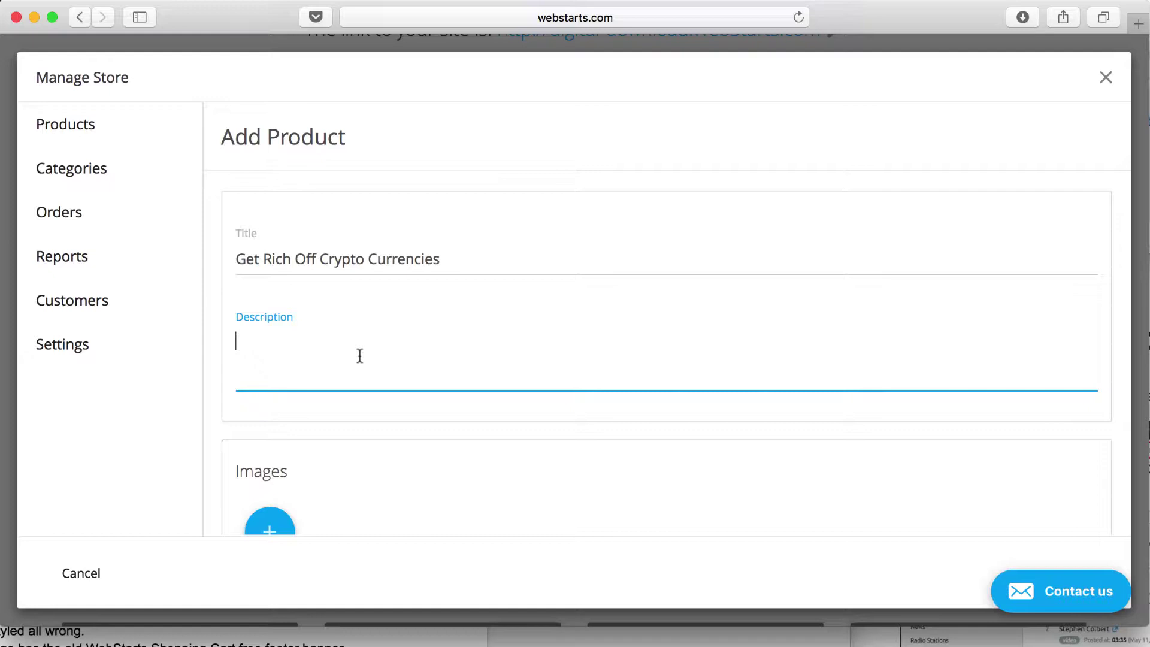
{"action": "type", "text": "The complete"}
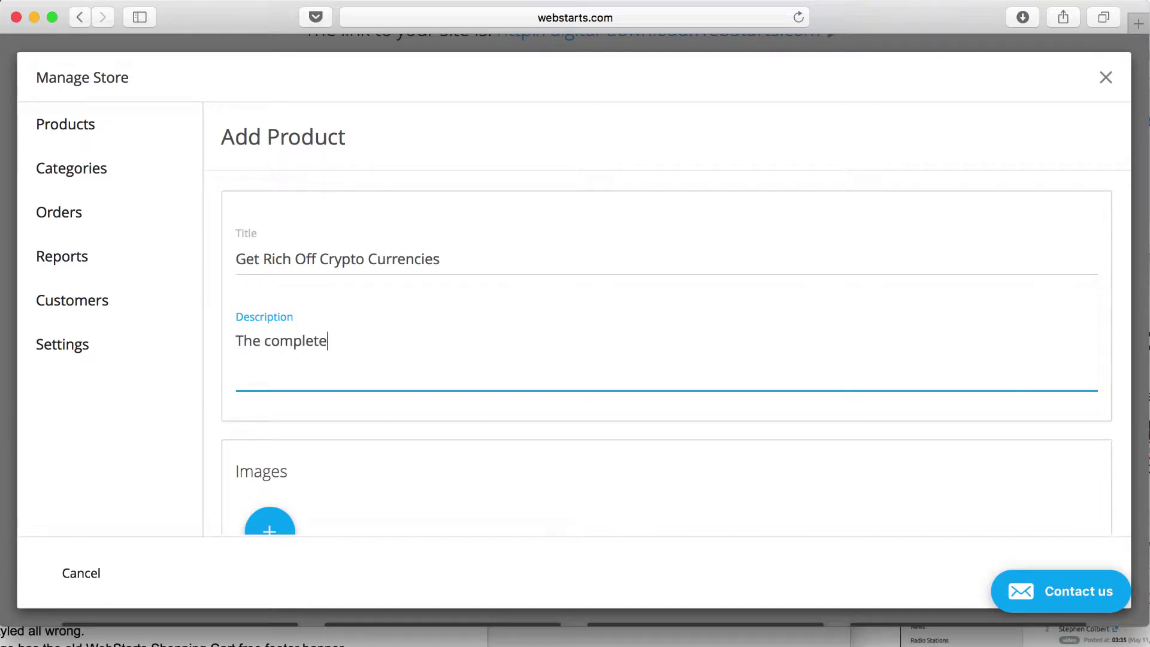
{"action": "type", "text": " guide to making money online "}
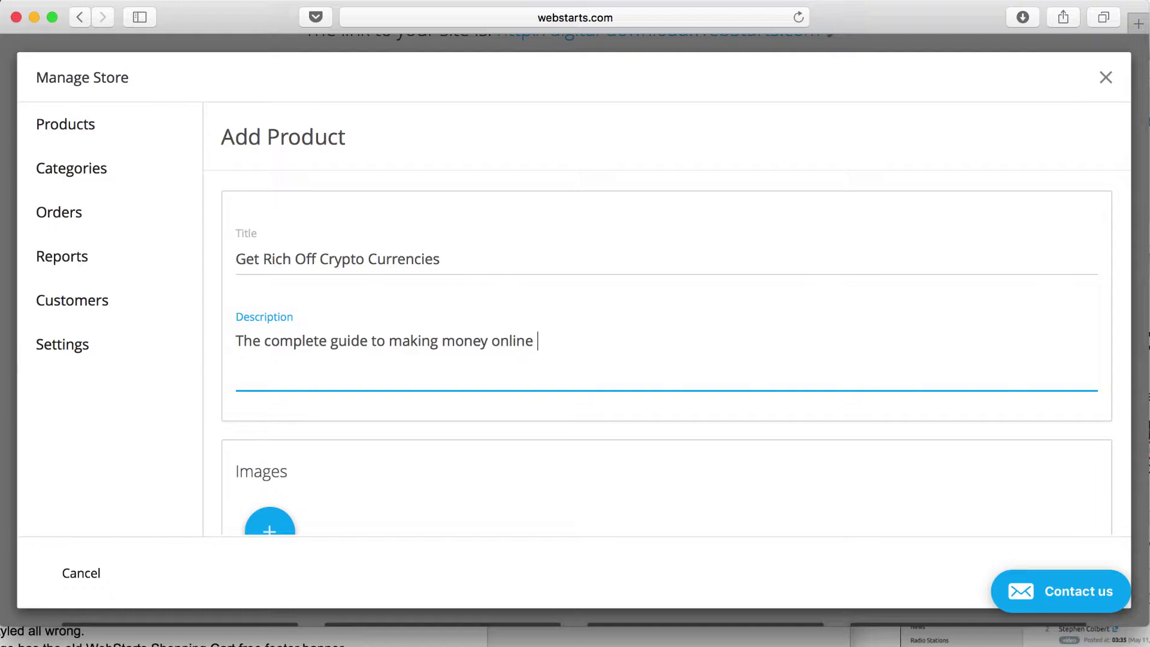
{"action": "type", "text": "with cryptos."}
Step: Attach the green book cover image to the product
{"action": "scroll", "coordinate": [407, 360], "scroll_direction": "down", "scroll_amount": 4}
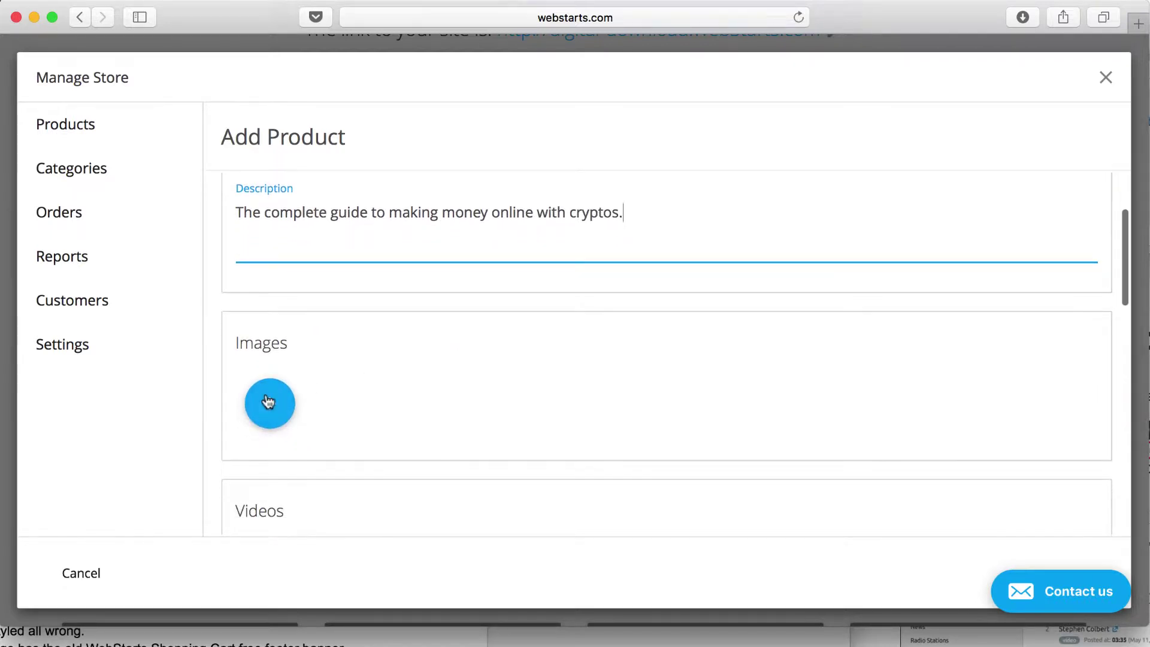
{"action": "left_click", "coordinate": [268, 403]}
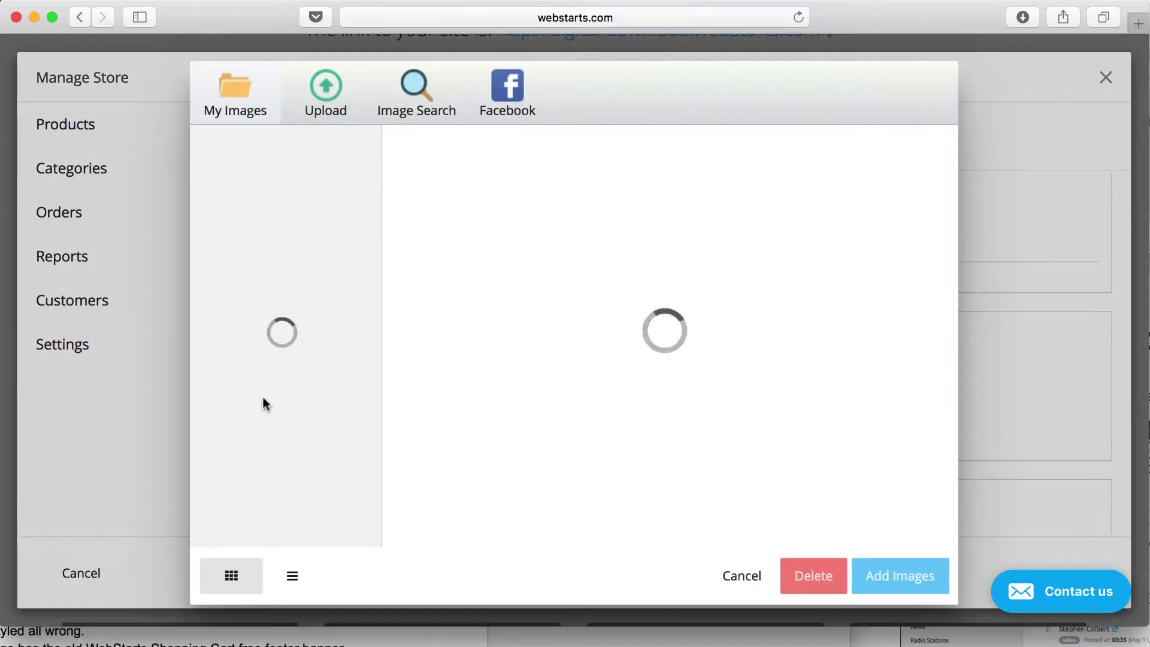
{"action": "left_click", "coordinate": [454, 195]}
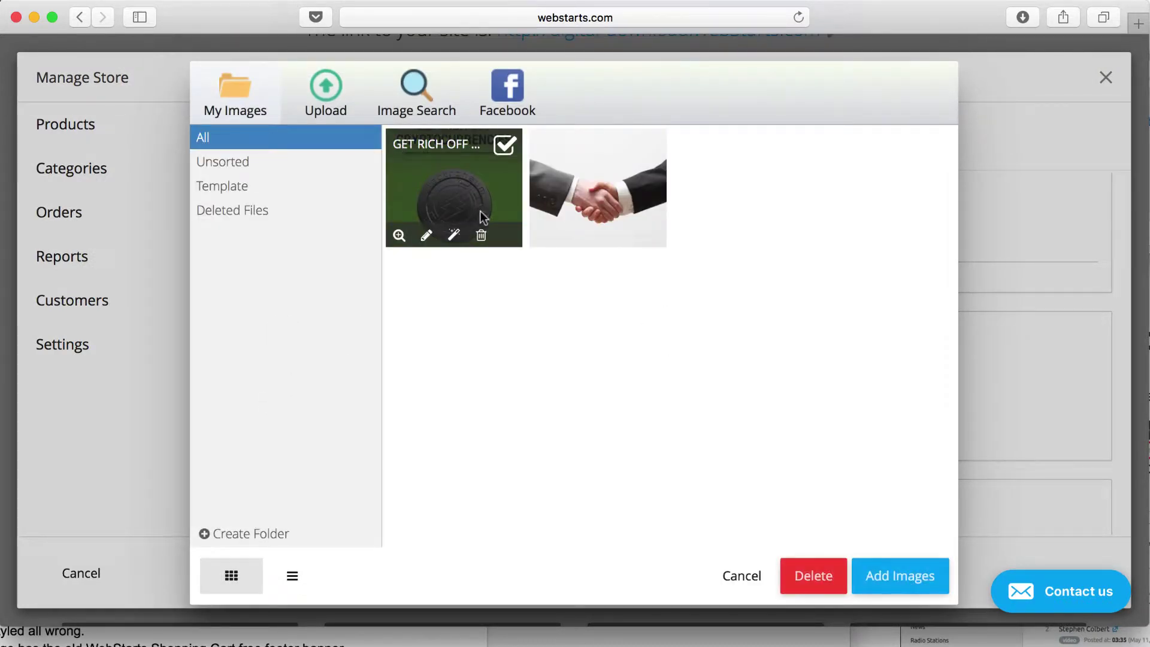
{"action": "left_click", "coordinate": [918, 579]}
{"action": "scroll", "coordinate": [497, 509], "scroll_direction": "down", "scroll_amount": 3}
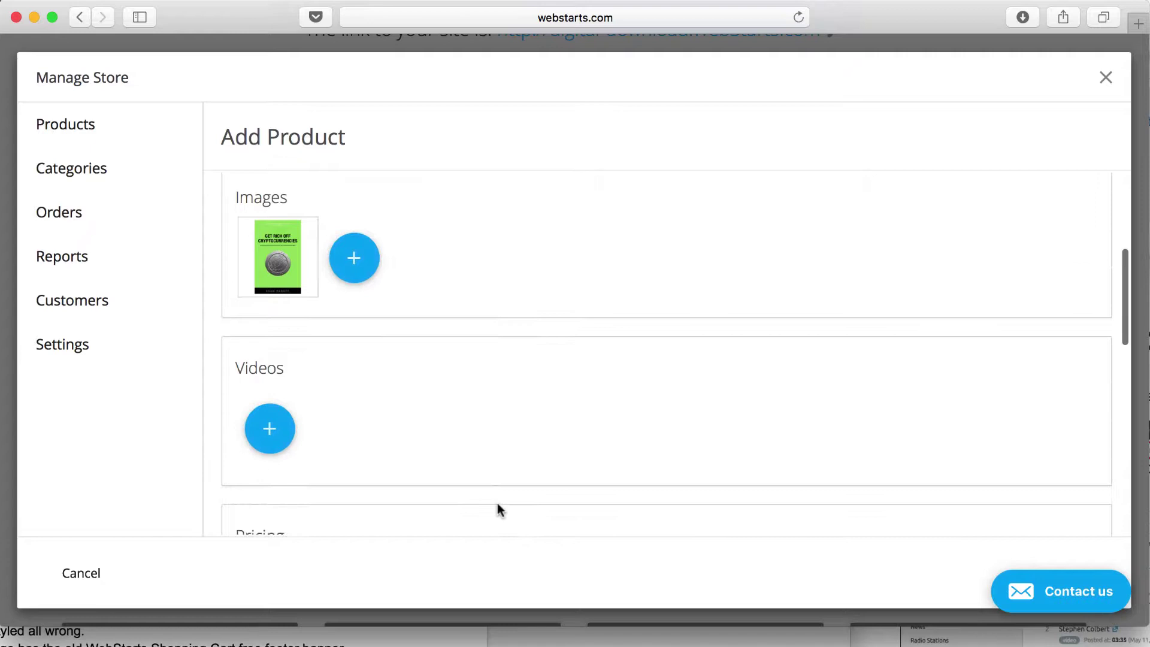
Step: Enter 9.95 as the product price and scroll through the remaining options
{"action": "scroll", "coordinate": [315, 431], "scroll_direction": "down", "scroll_amount": 2}
{"action": "left_click", "coordinate": [283, 419]}
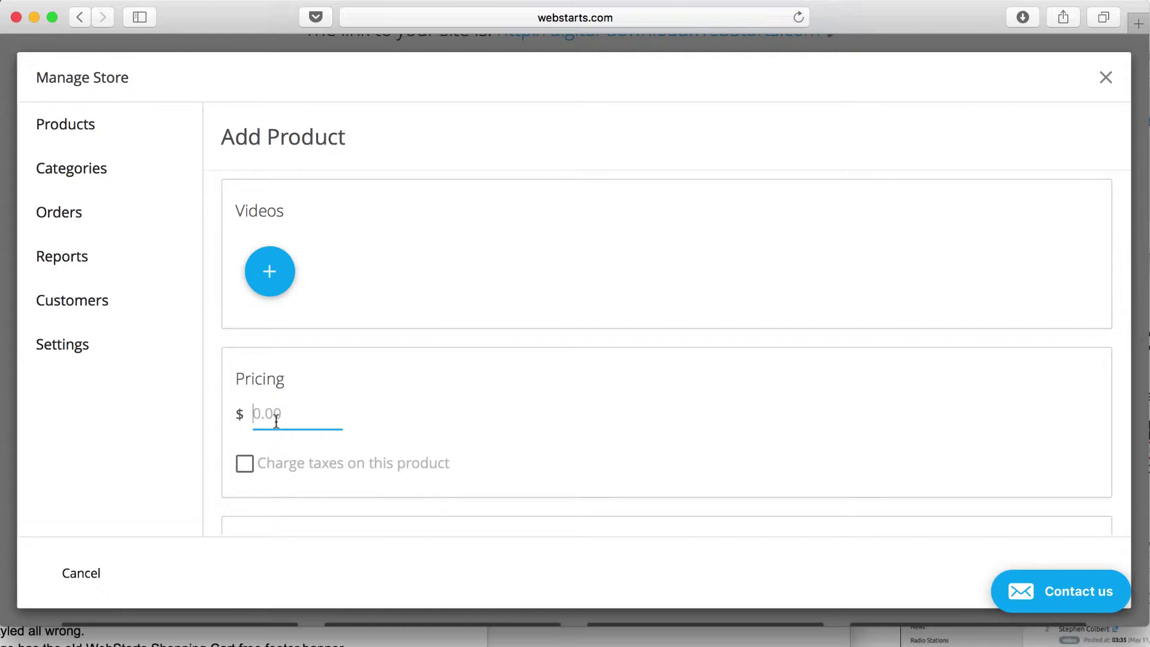
{"action": "type", "text": "9.95"}
{"action": "scroll", "coordinate": [544, 456], "scroll_direction": "down", "scroll_amount": 5}
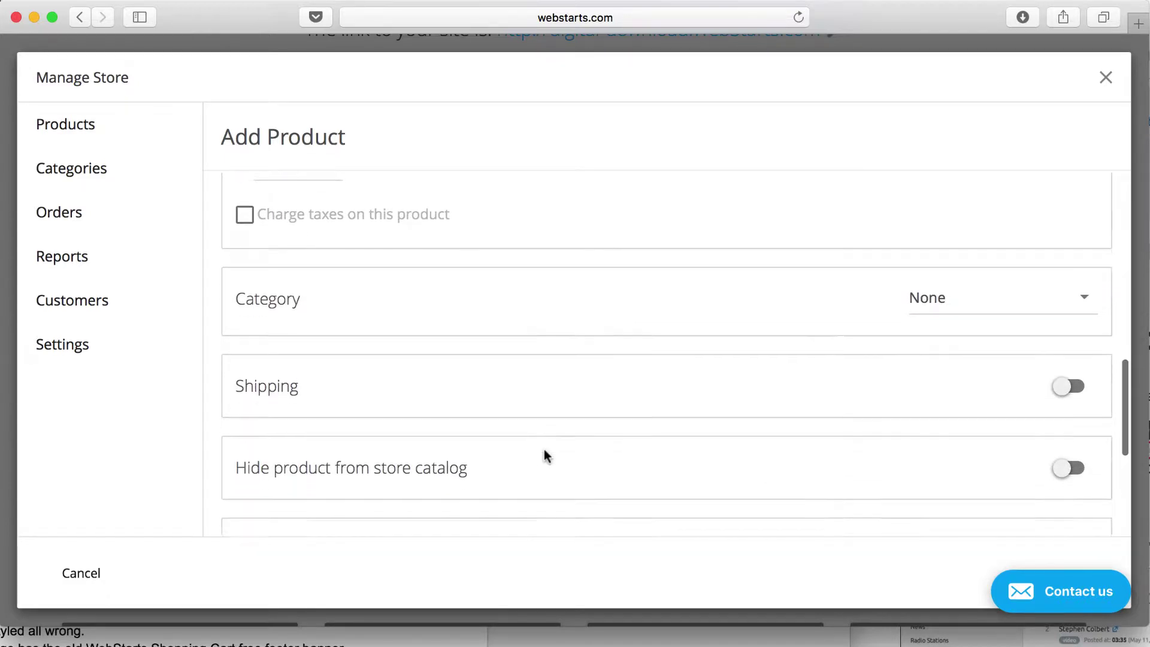
{"action": "scroll", "coordinate": [545, 455], "scroll_direction": "down", "scroll_amount": 5}
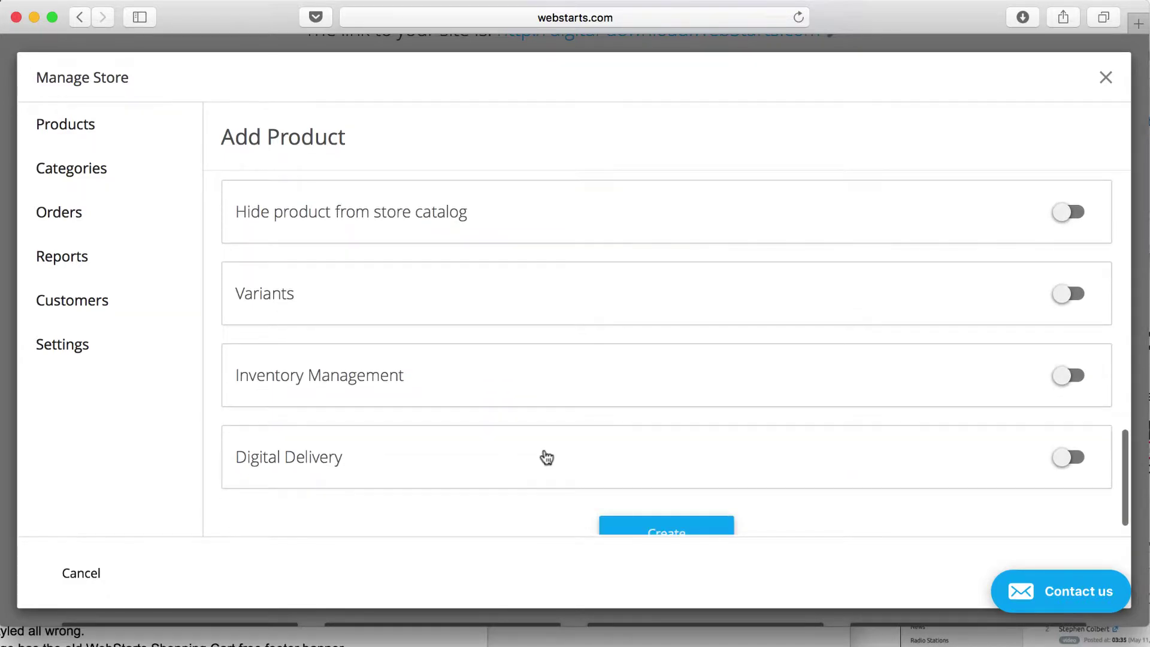
Step: Enable Digital Delivery with download link text 'Click here to download your ebook now.'
{"action": "left_click", "coordinate": [1073, 437]}
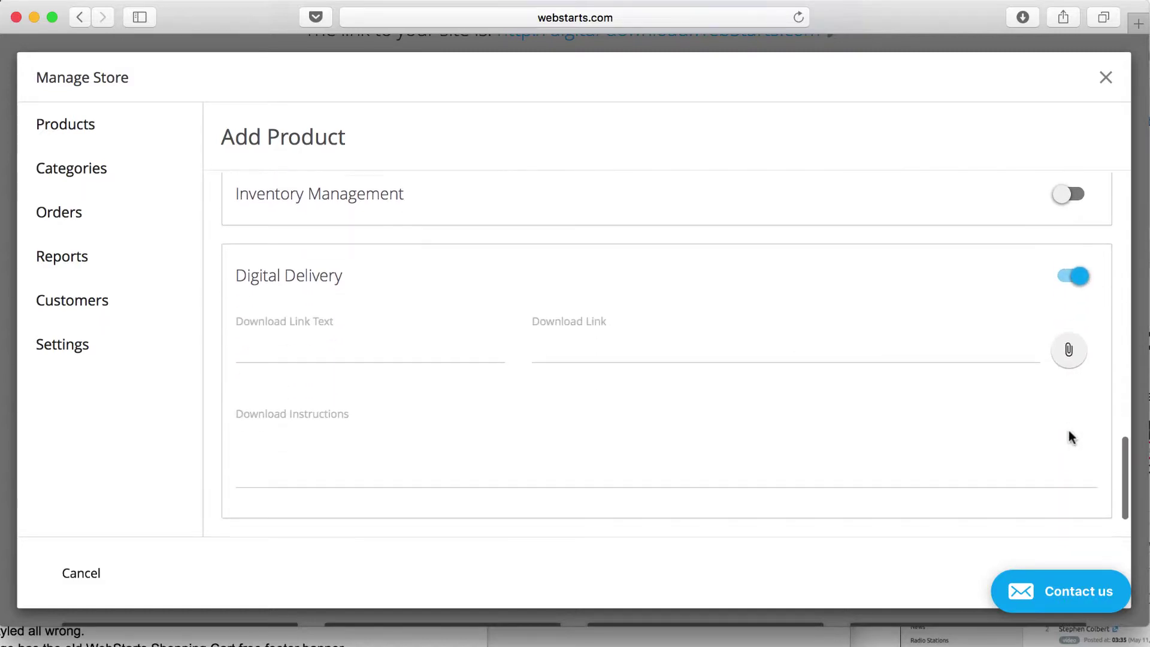
{"action": "left_click", "coordinate": [322, 340]}
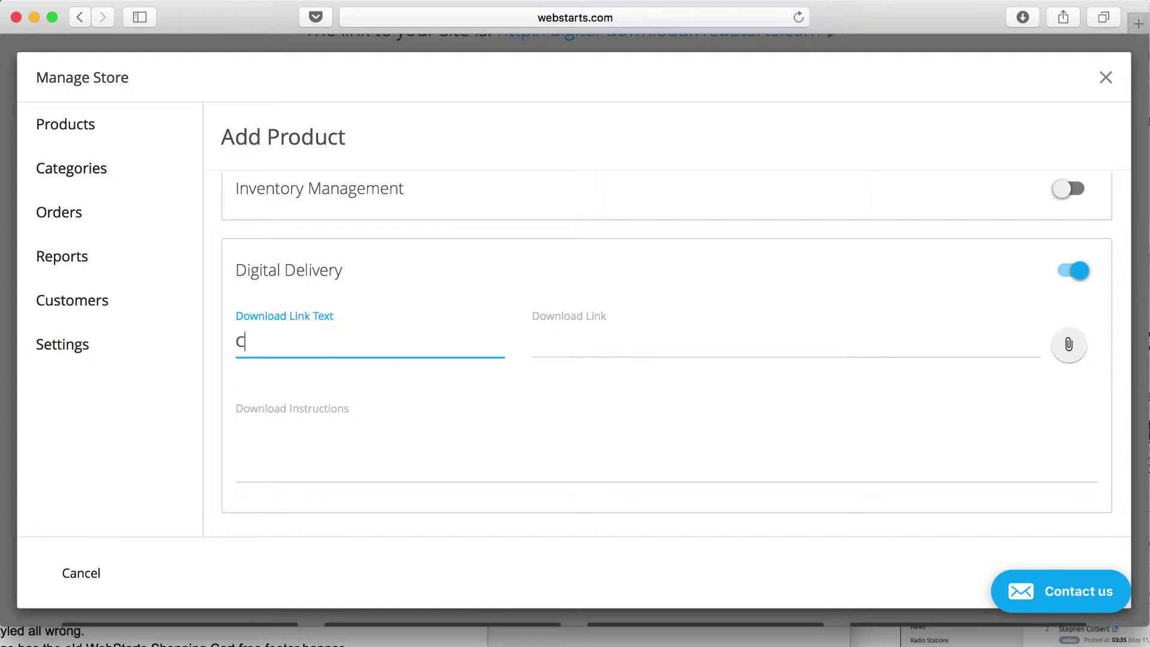
{"action": "type", "text": "Click here to down"}
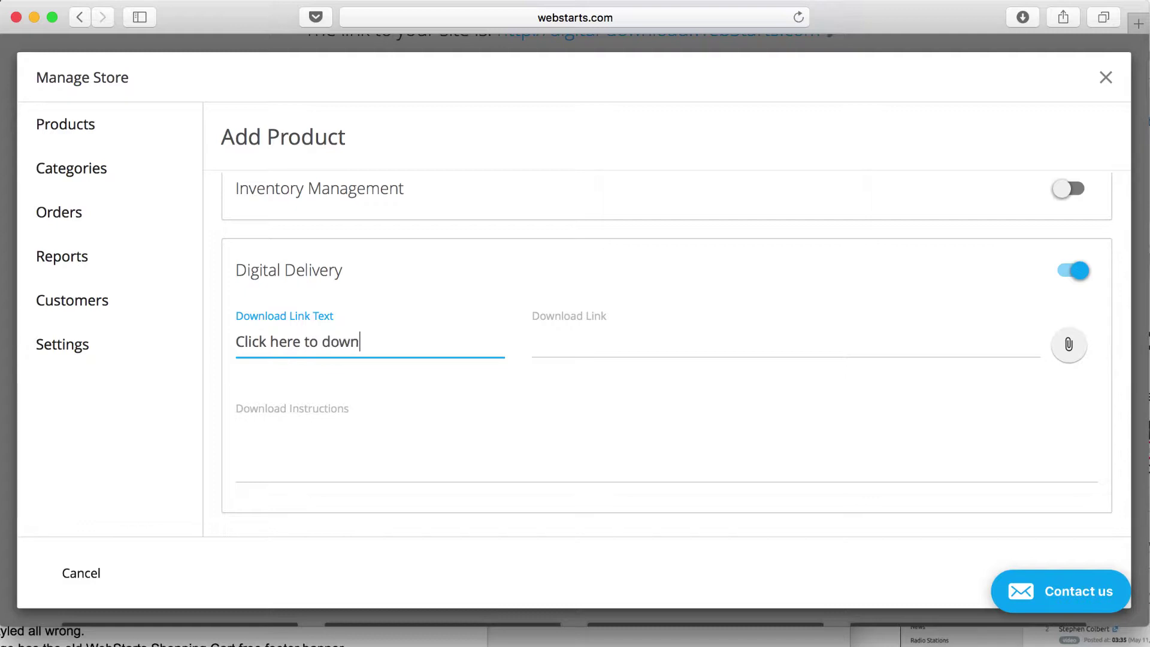
{"action": "type", "text": "load your ebook now."}
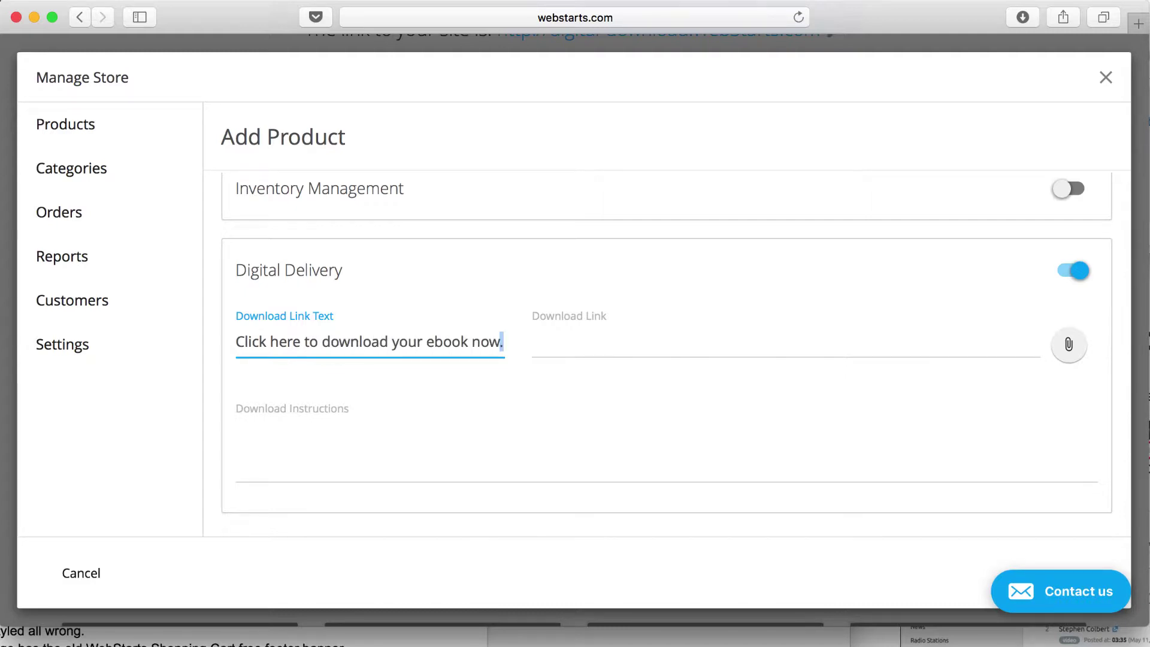
{"action": "left_click", "coordinate": [695, 353]}
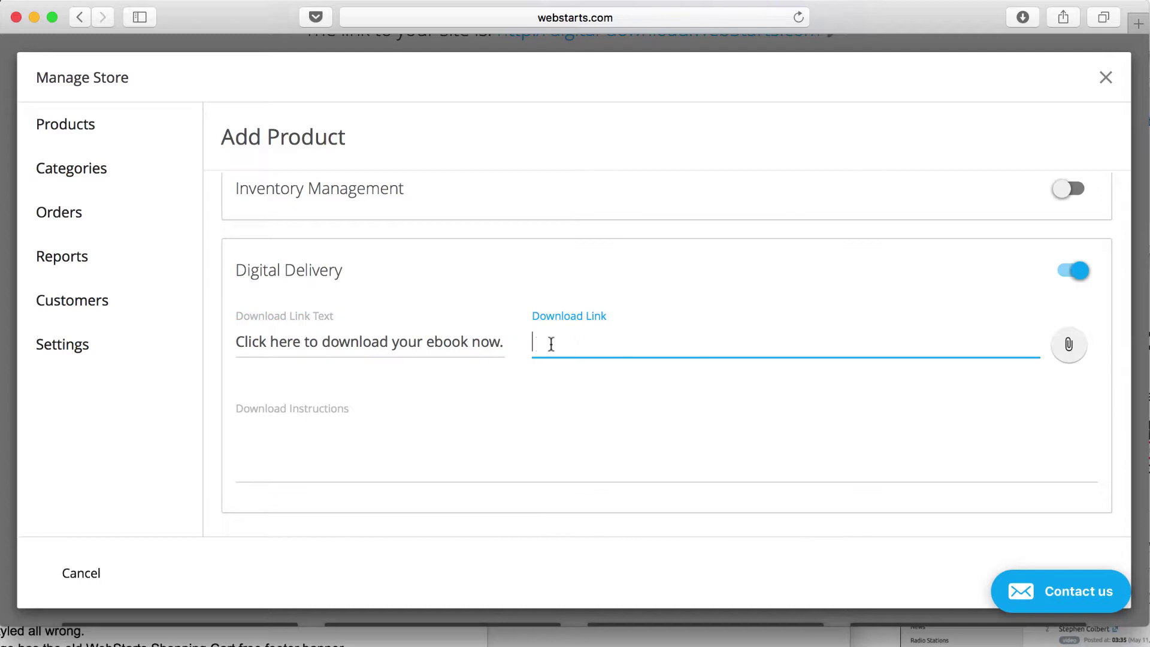
Step: Set the Download Link to the Content-Factory ebook PDF from My Files
{"action": "left_click", "coordinate": [1071, 347]}
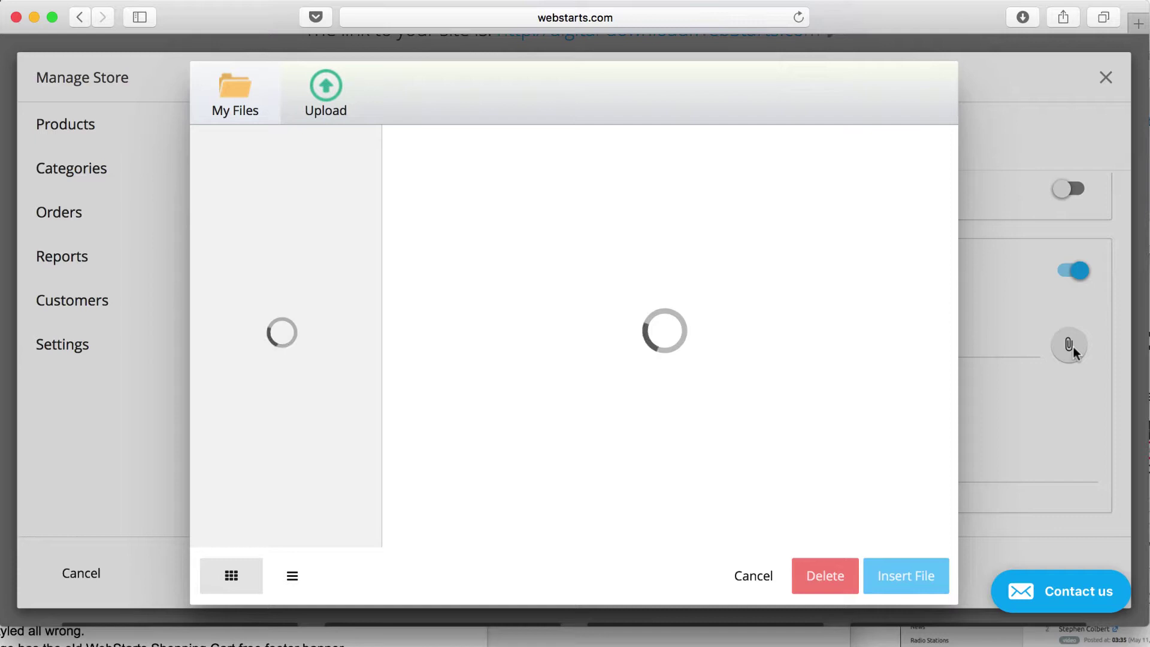
{"action": "mouse_move", "coordinate": [495, 219]}
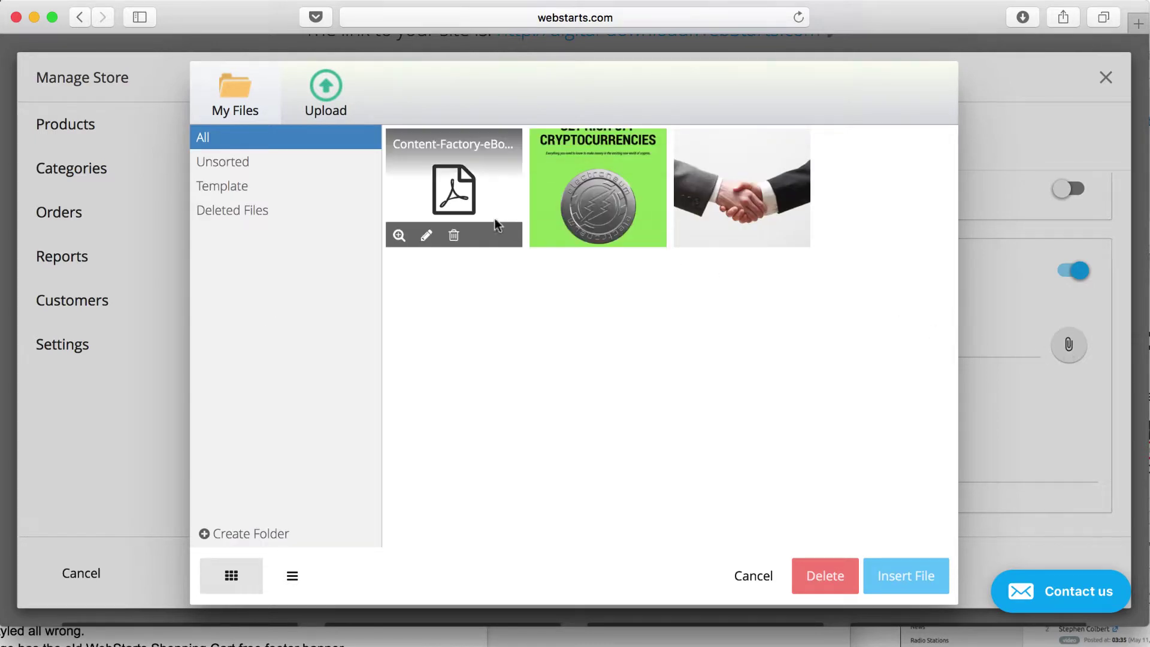
{"action": "left_click", "coordinate": [461, 196]}
{"action": "left_click", "coordinate": [900, 576]}
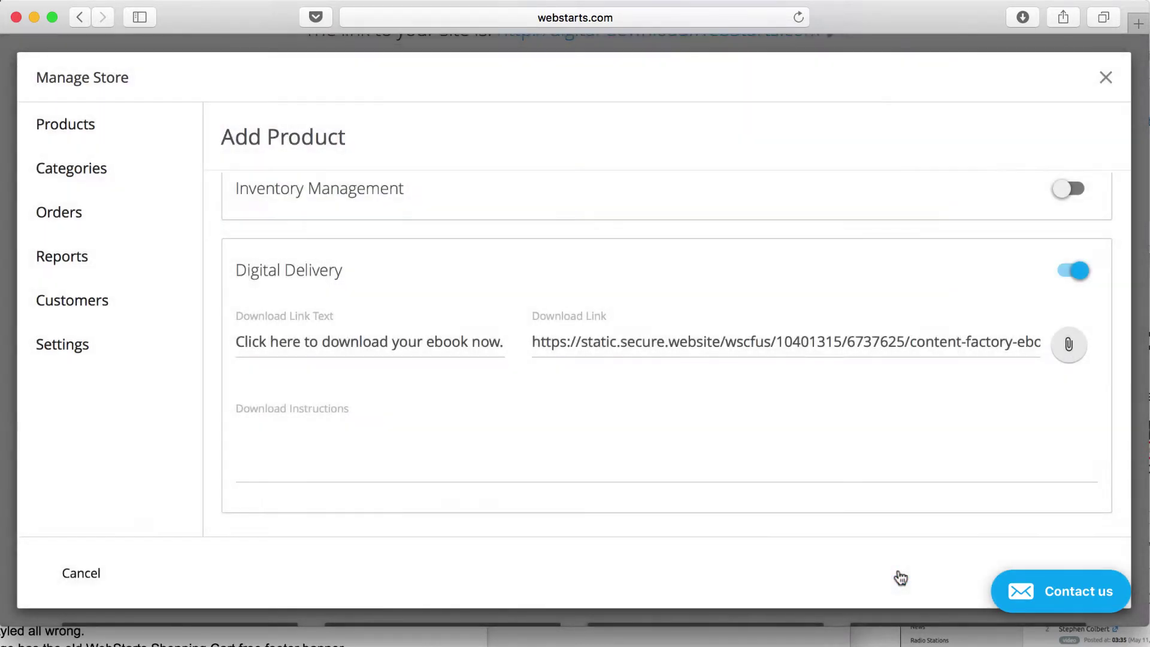
{"action": "left_click", "coordinate": [348, 468]}
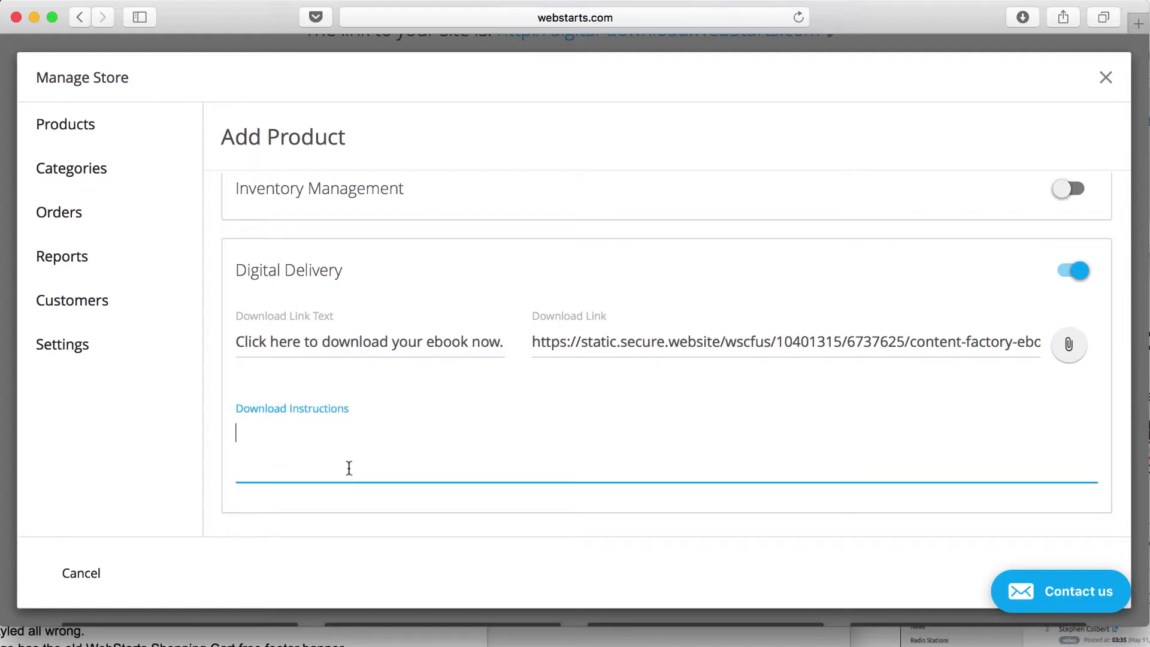
Step: Enter 'Download the ebook and open it.' as the download instructions
{"action": "type", "text": "Down"}
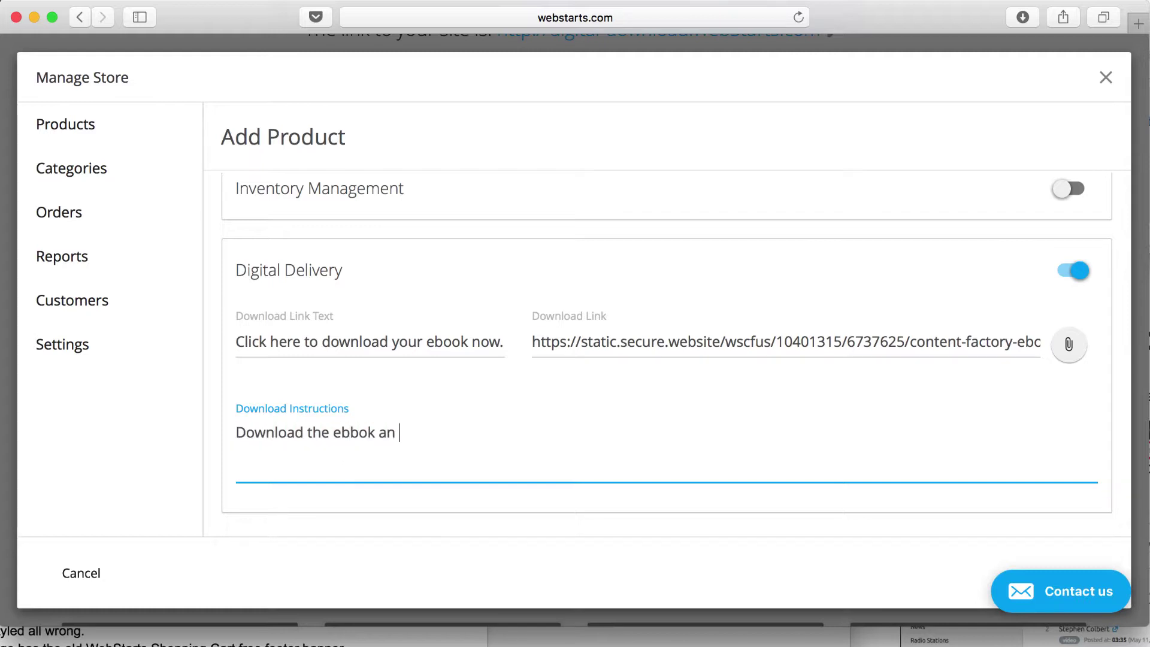
{"action": "type", "text": "load the ebook and open it."}
{"action": "scroll", "coordinate": [419, 432], "scroll_direction": "down", "scroll_amount": 3}
Step: Create the $9.95 ebook product, close Manage Store, and open the site in the editor
{"action": "left_click", "coordinate": [655, 506]}
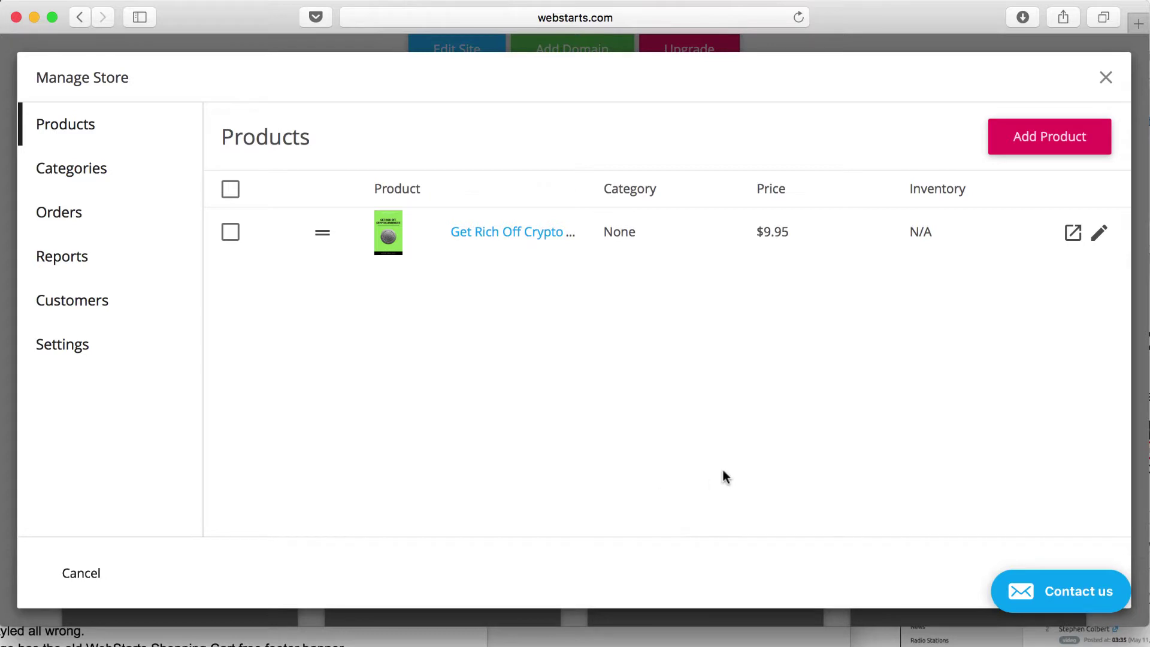
{"action": "left_click", "coordinate": [1106, 78]}
{"action": "scroll", "coordinate": [934, 126], "scroll_direction": "up", "scroll_amount": 6}
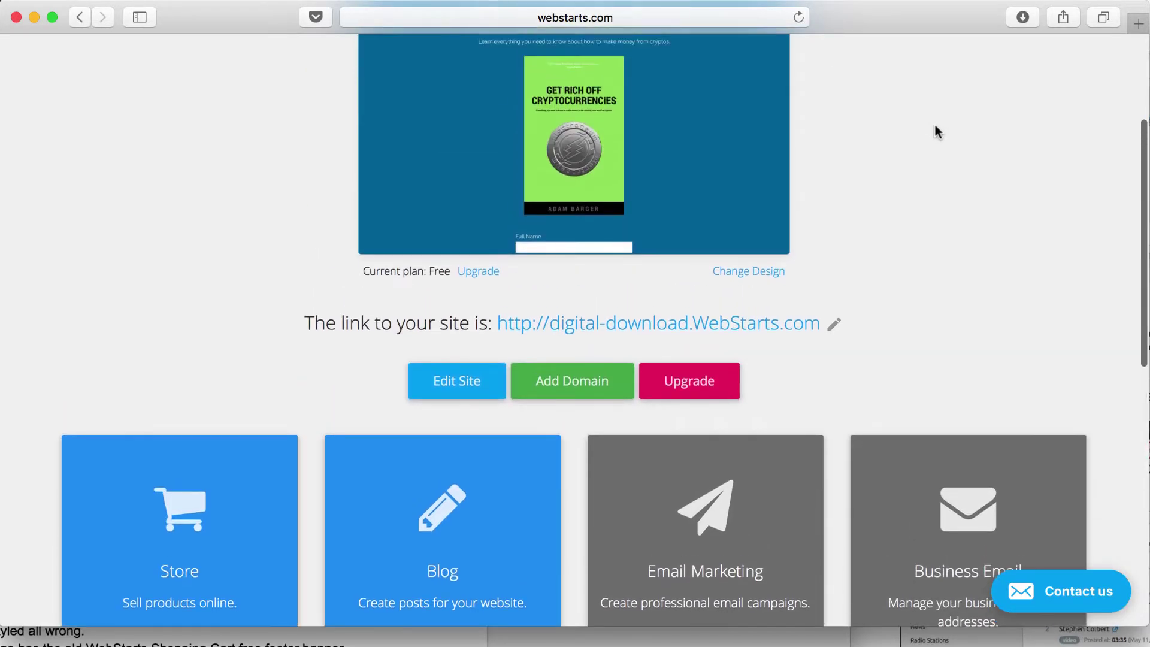
{"action": "scroll", "coordinate": [930, 130], "scroll_direction": "up", "scroll_amount": 3}
{"action": "left_click", "coordinate": [495, 547]}
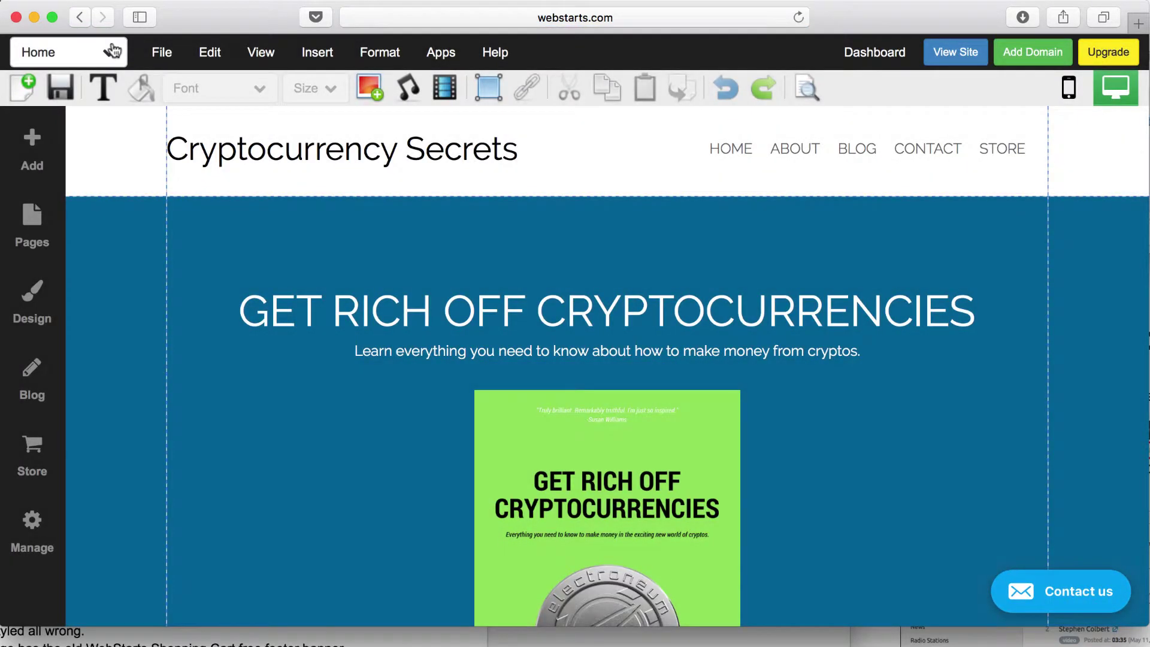
Step: Switch to the Store page and check the store block's Number of Columns, keeping 1 column
{"action": "left_click", "coordinate": [111, 51]}
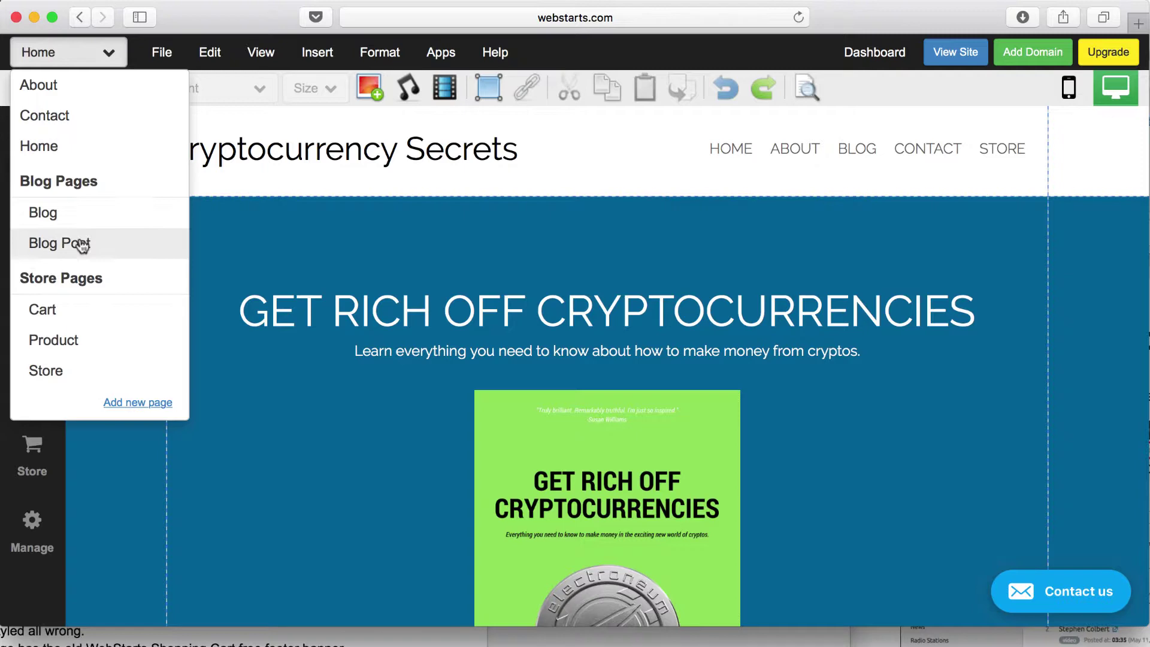
{"action": "left_click", "coordinate": [55, 369]}
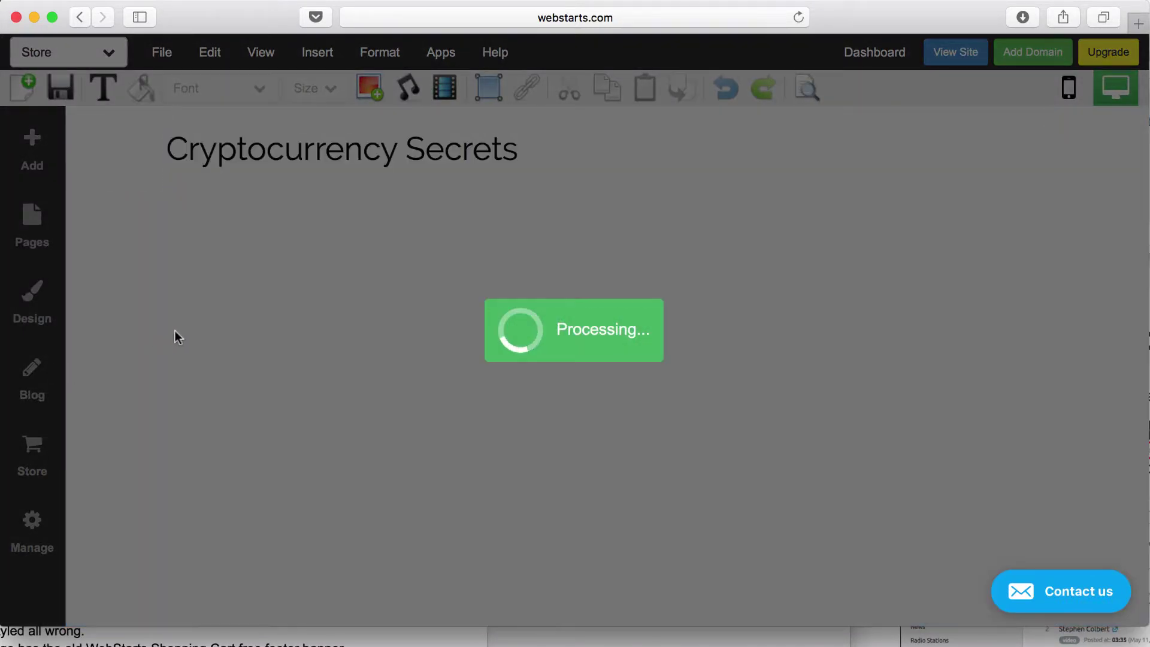
{"action": "scroll", "coordinate": [423, 405], "scroll_direction": "down", "scroll_amount": 3}
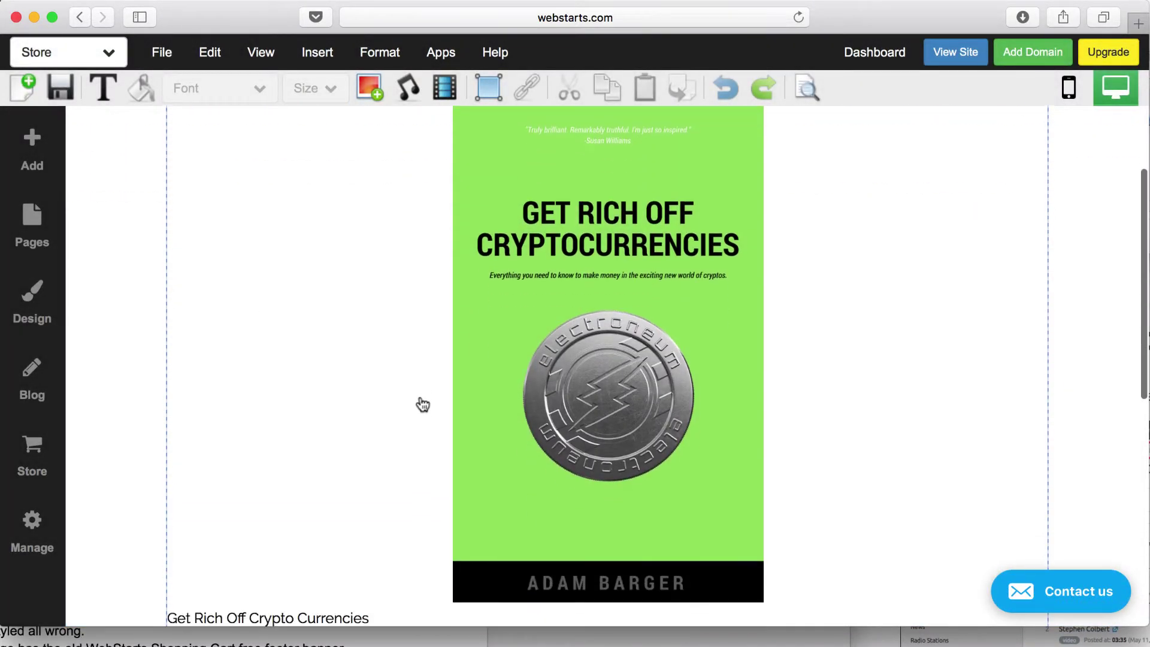
{"action": "left_click", "coordinate": [422, 405]}
{"action": "scroll", "coordinate": [480, 377], "scroll_direction": "up", "scroll_amount": 3}
{"action": "left_click", "coordinate": [331, 224]}
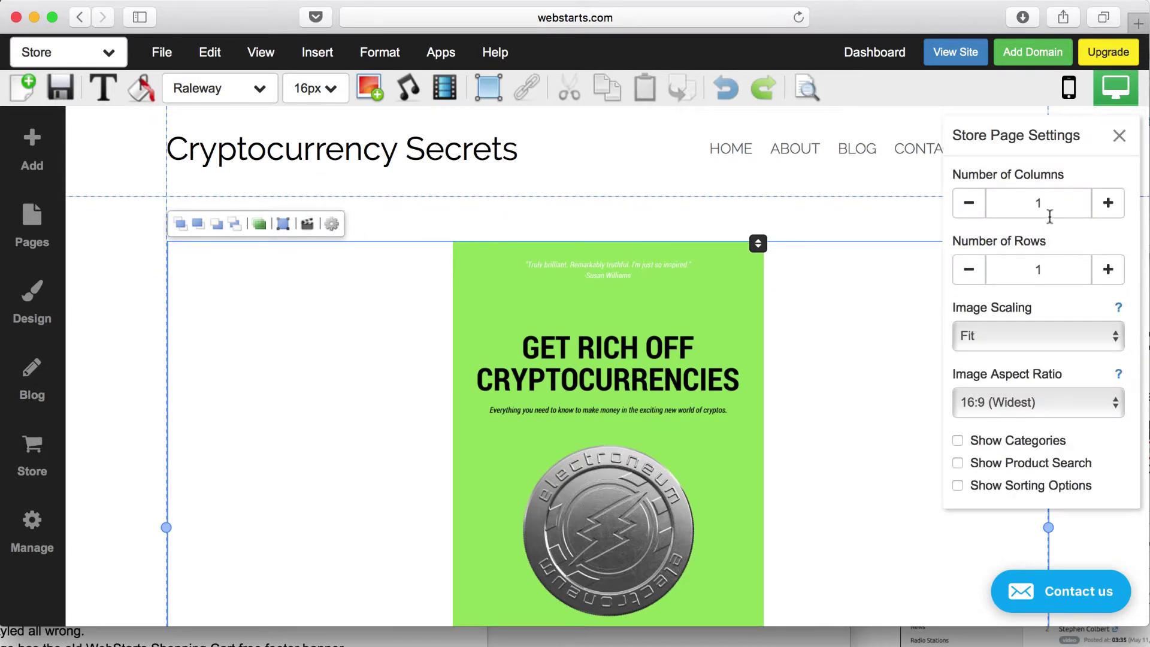
{"action": "left_click", "coordinate": [970, 205]}
{"action": "left_click", "coordinate": [1119, 136]}
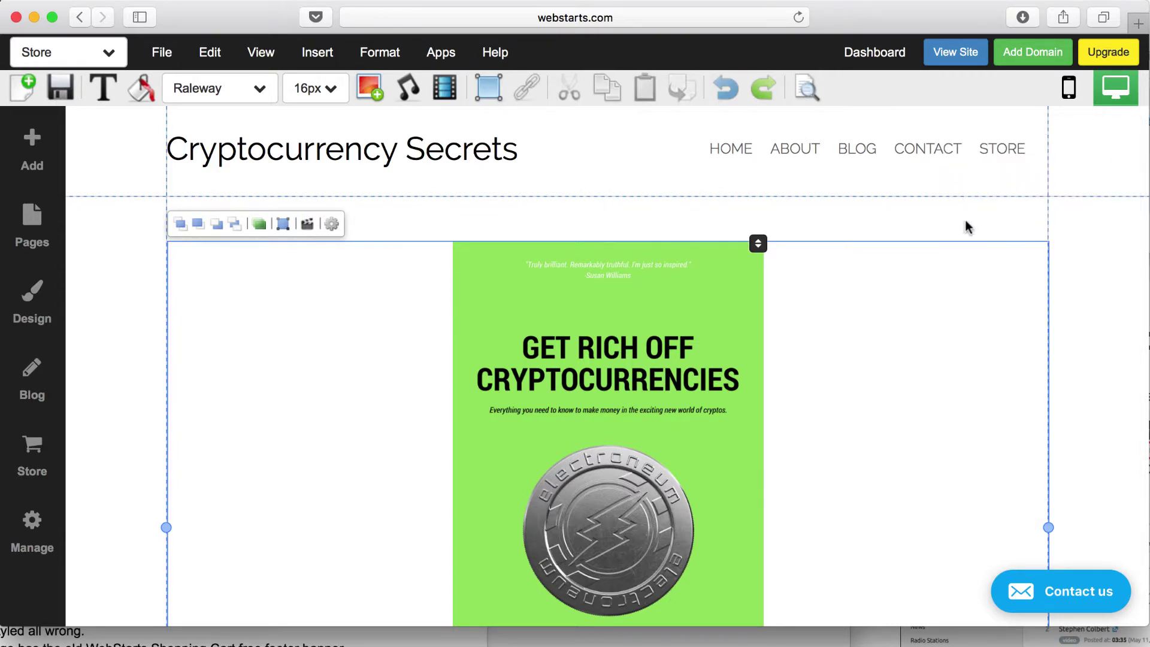
{"action": "scroll", "coordinate": [701, 351], "scroll_direction": "down", "scroll_amount": 5}
{"action": "scroll", "coordinate": [704, 350], "scroll_direction": "up", "scroll_amount": 5}
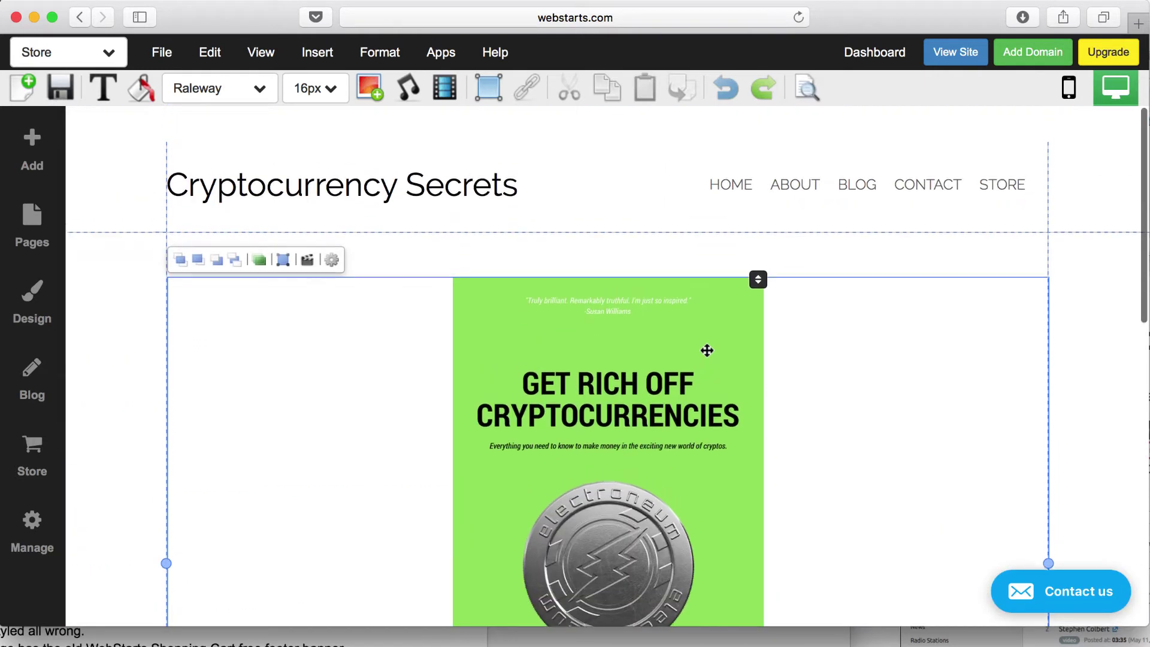
Step: Save the Store page and dismiss the saved-successfully sharing prompt
{"action": "left_click", "coordinate": [61, 91]}
{"action": "left_click", "coordinate": [1076, 286]}
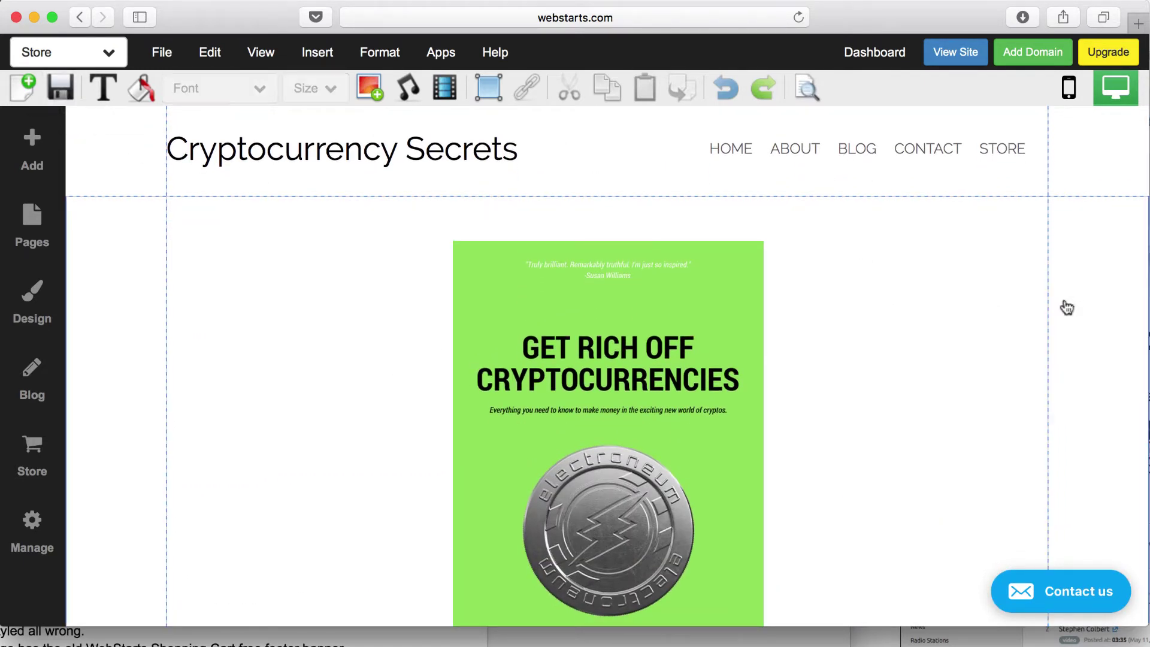
{"action": "left_click", "coordinate": [418, 277]}
{"action": "left_click", "coordinate": [61, 88]}
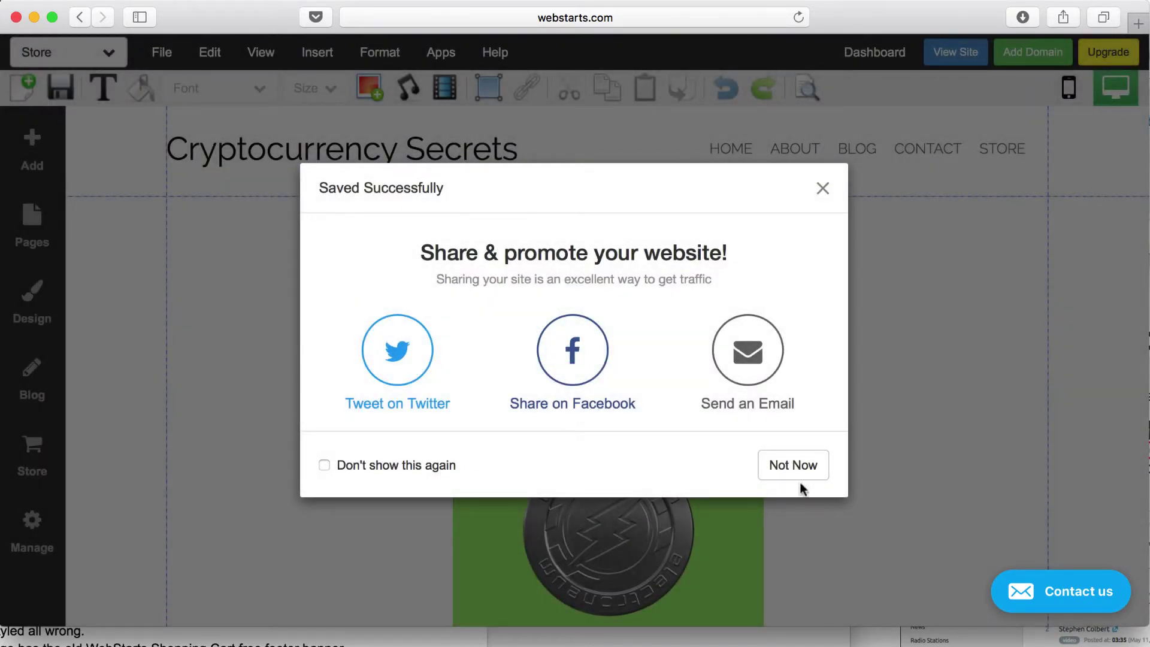
{"action": "left_click", "coordinate": [793, 470]}
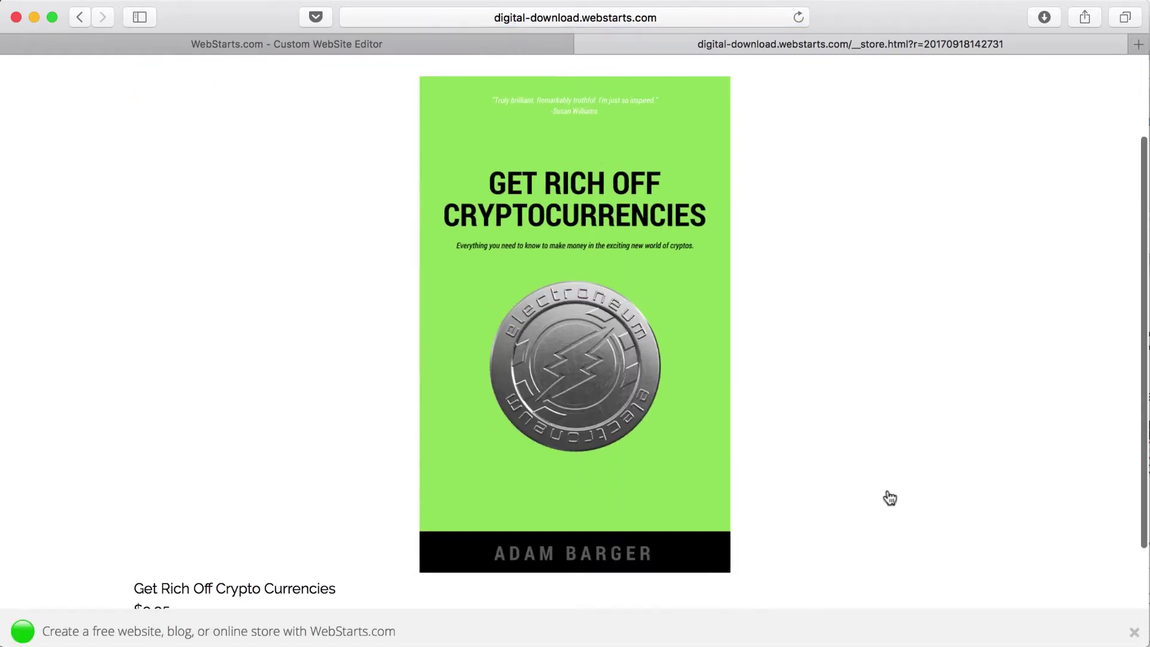
Step: Add the $9.95 ebook to the cart on the live site, proceed to checkout, and return to the editor
{"action": "left_click", "coordinate": [647, 367]}
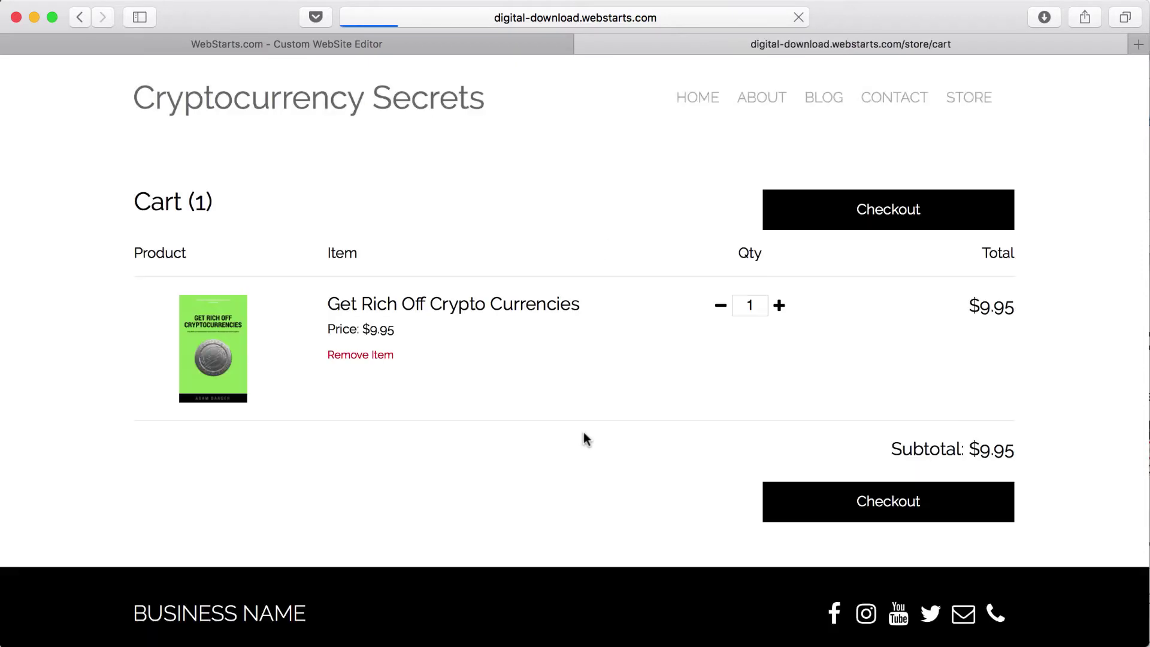
{"action": "left_click", "coordinate": [842, 225]}
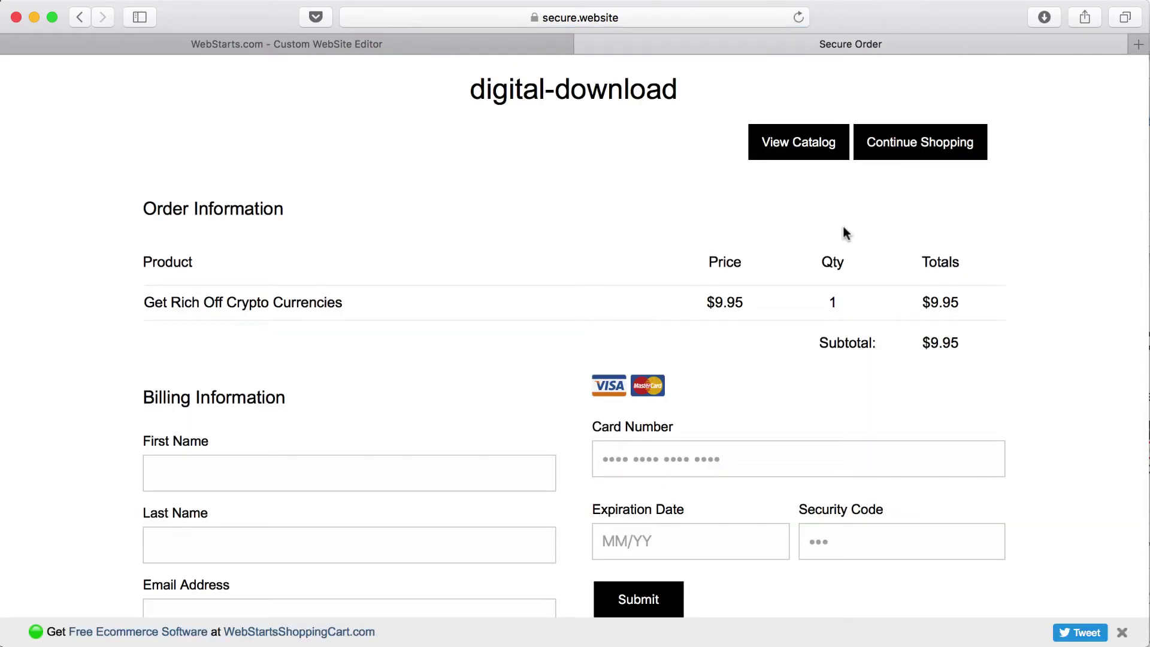
{"action": "key", "text": "ctrl+shift+Tab"}
Step: Switch the store from Live Mode to Test Mode in Settings, then return to the Secure Order checkout
{"action": "left_click", "coordinate": [64, 365]}
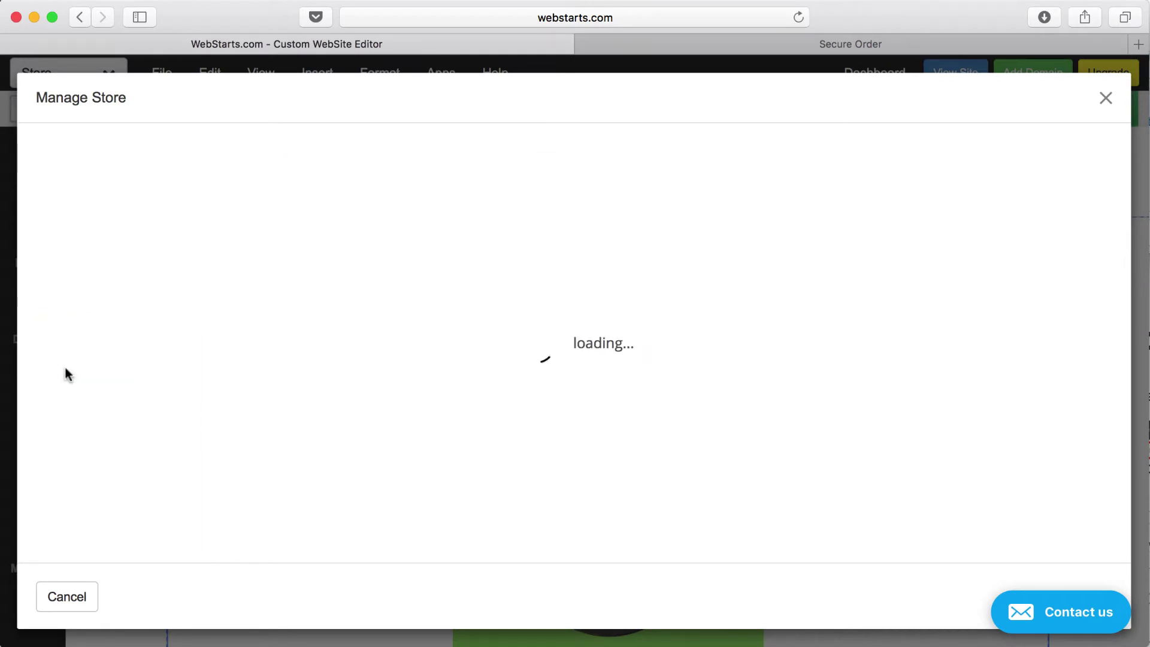
{"action": "left_click", "coordinate": [832, 159]}
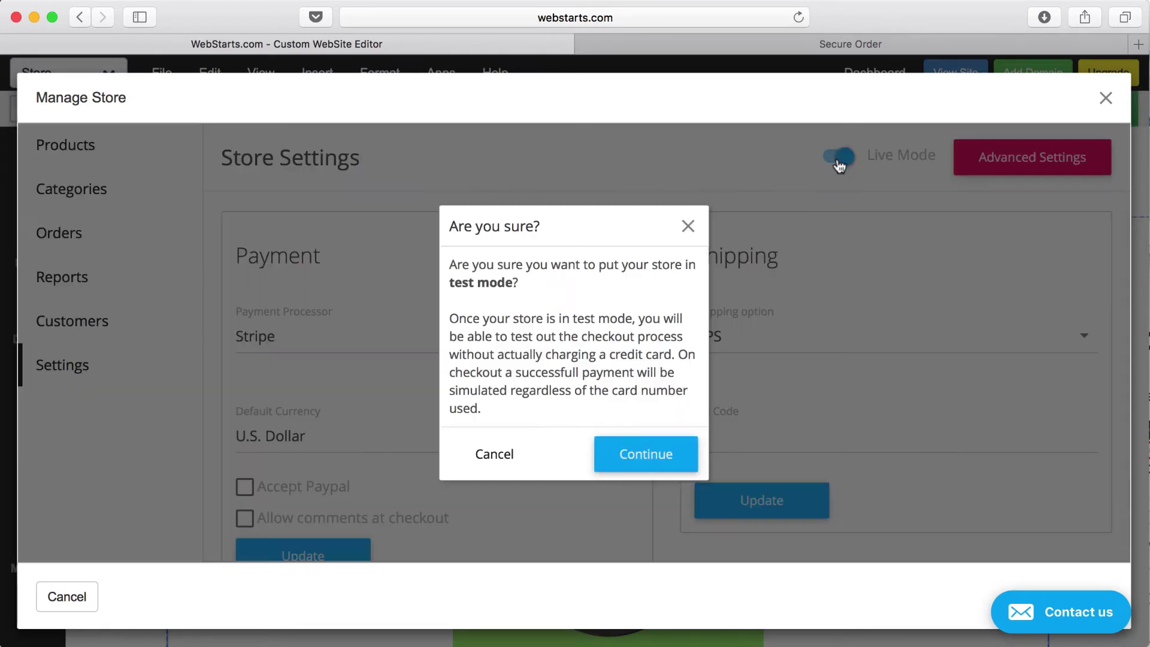
{"action": "left_click", "coordinate": [668, 453]}
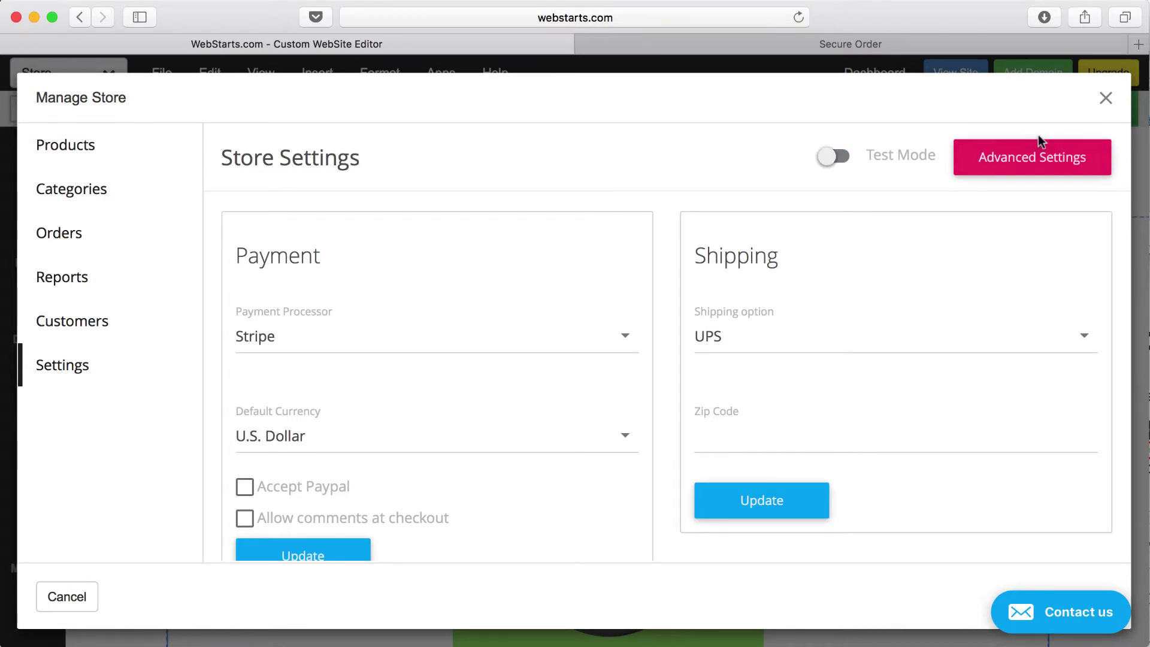
{"action": "left_click", "coordinate": [841, 45]}
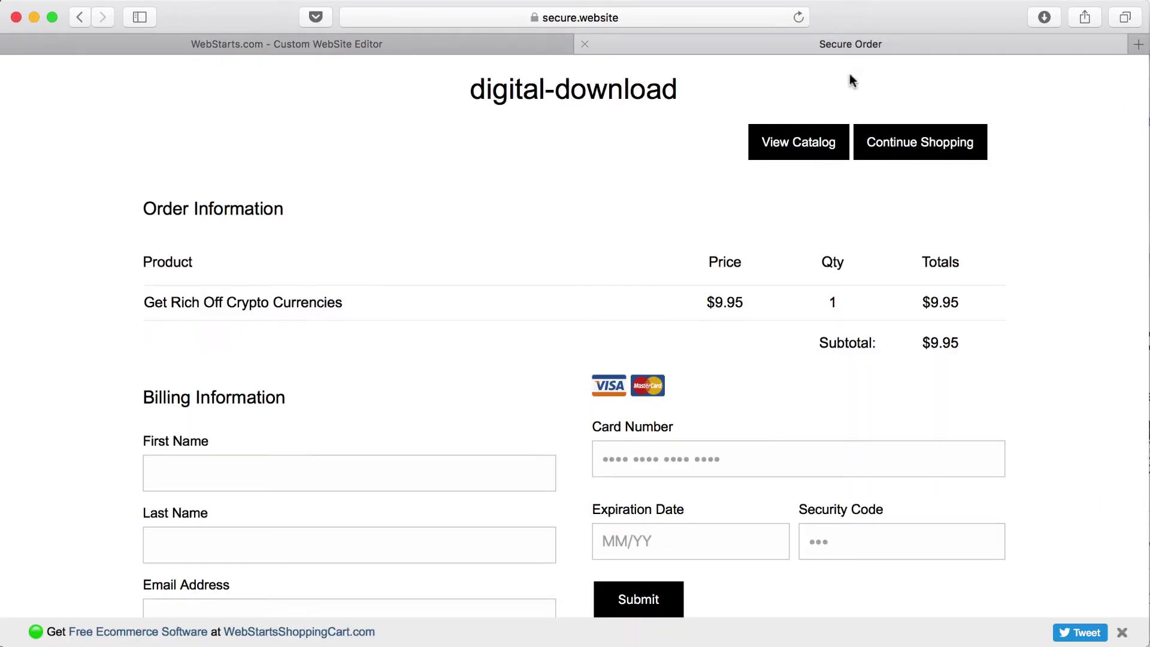
Step: Fill in the buyer's first and last name, e-mail, phone number, street address, city and postal code
{"action": "left_click", "coordinate": [325, 485]}
{"action": "key", "text": "Tab"}
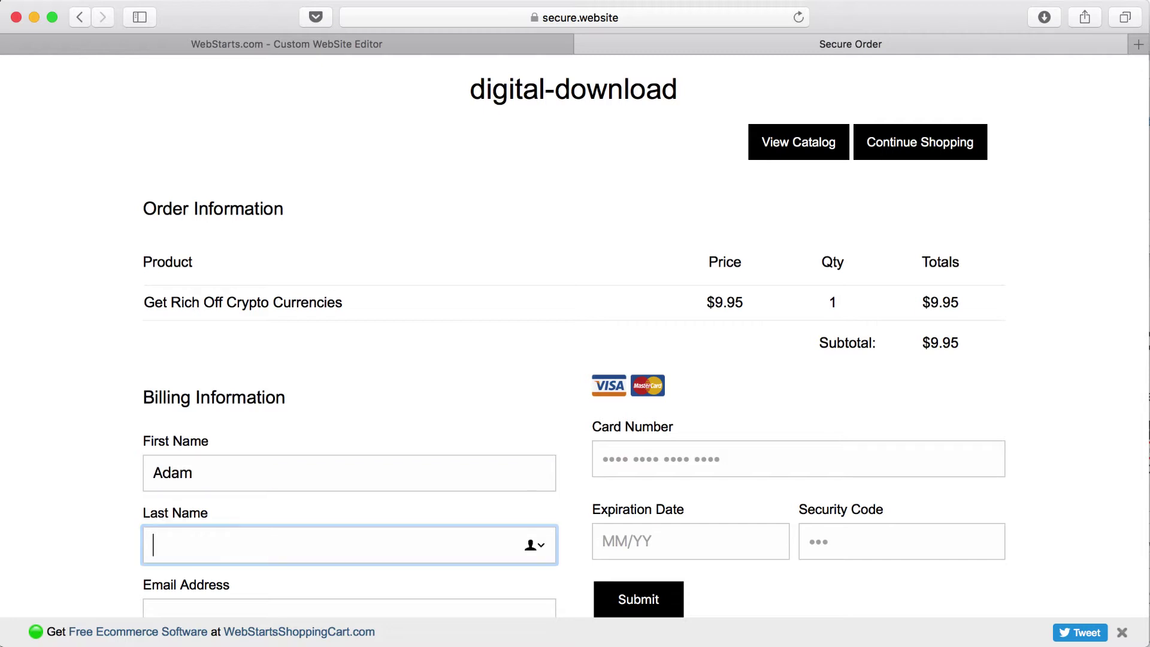
{"action": "scroll", "coordinate": [372, 477], "scroll_direction": "down", "scroll_amount": 5}
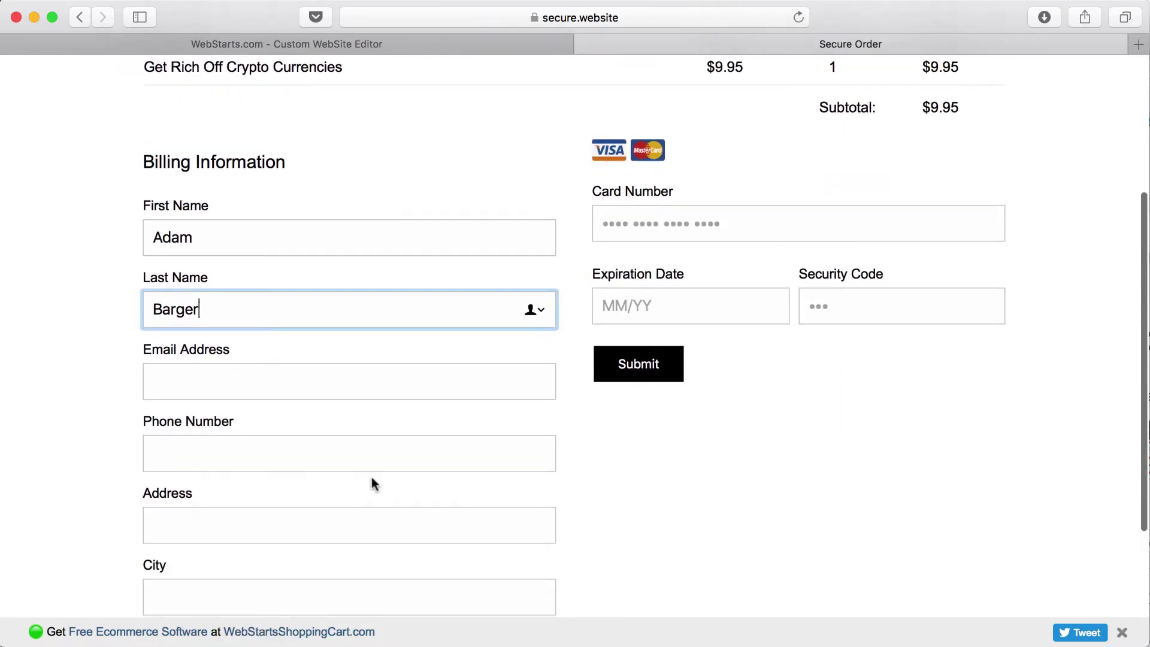
{"action": "left_click", "coordinate": [342, 383]}
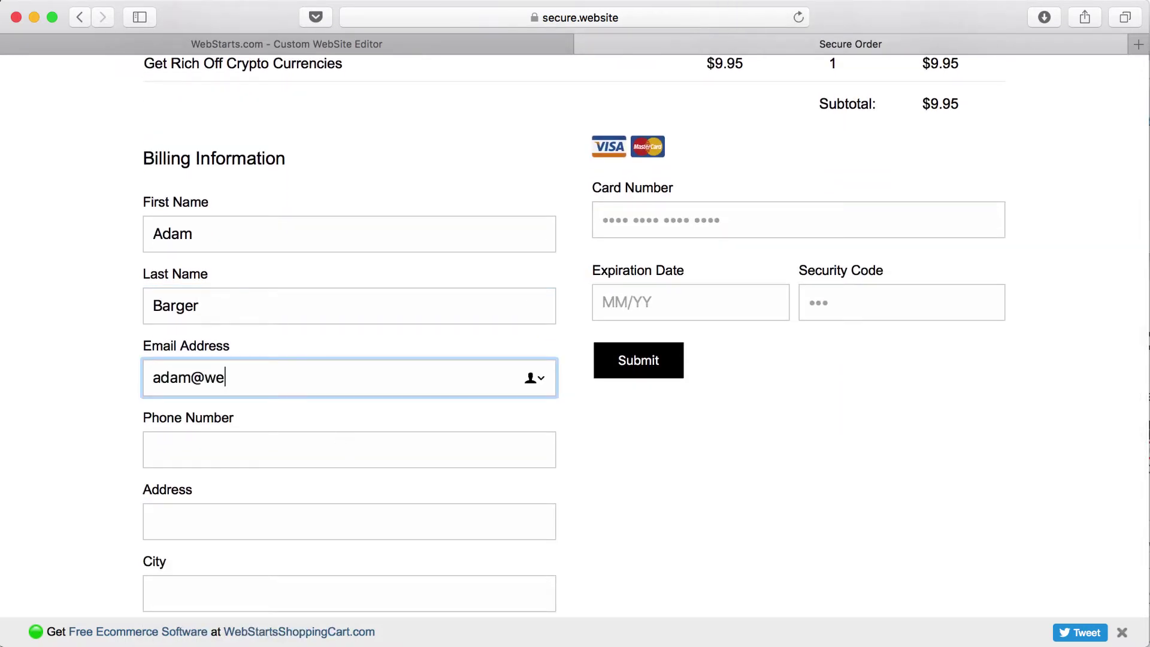
{"action": "key", "text": "Tab"}
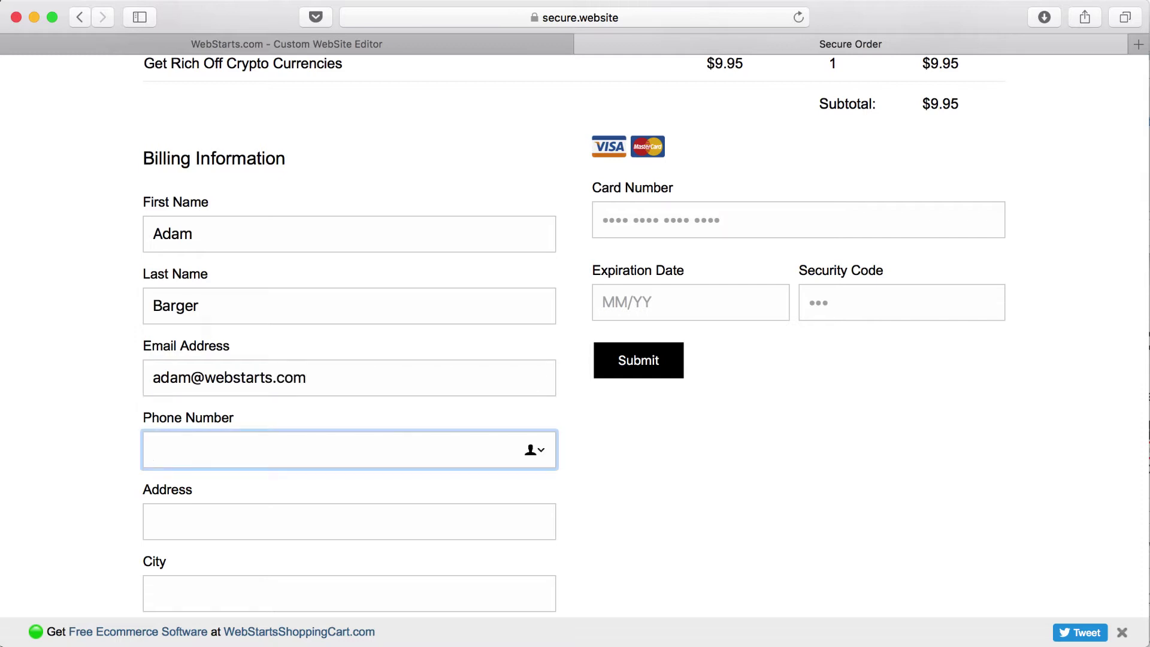
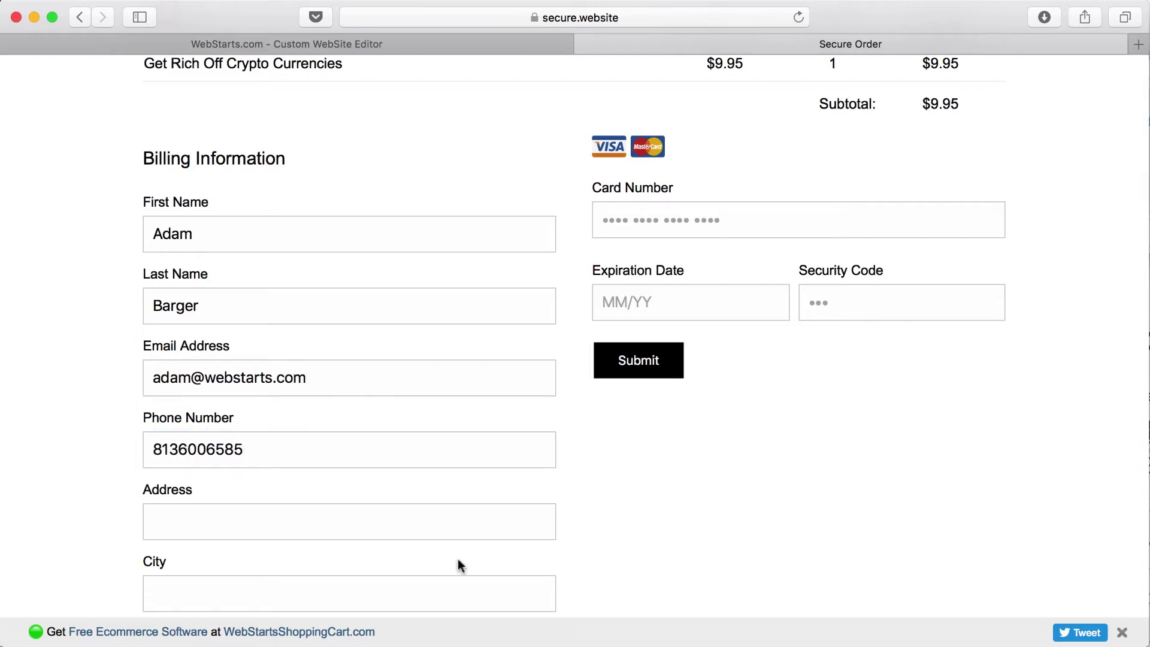
{"action": "left_click", "coordinate": [441, 532]}
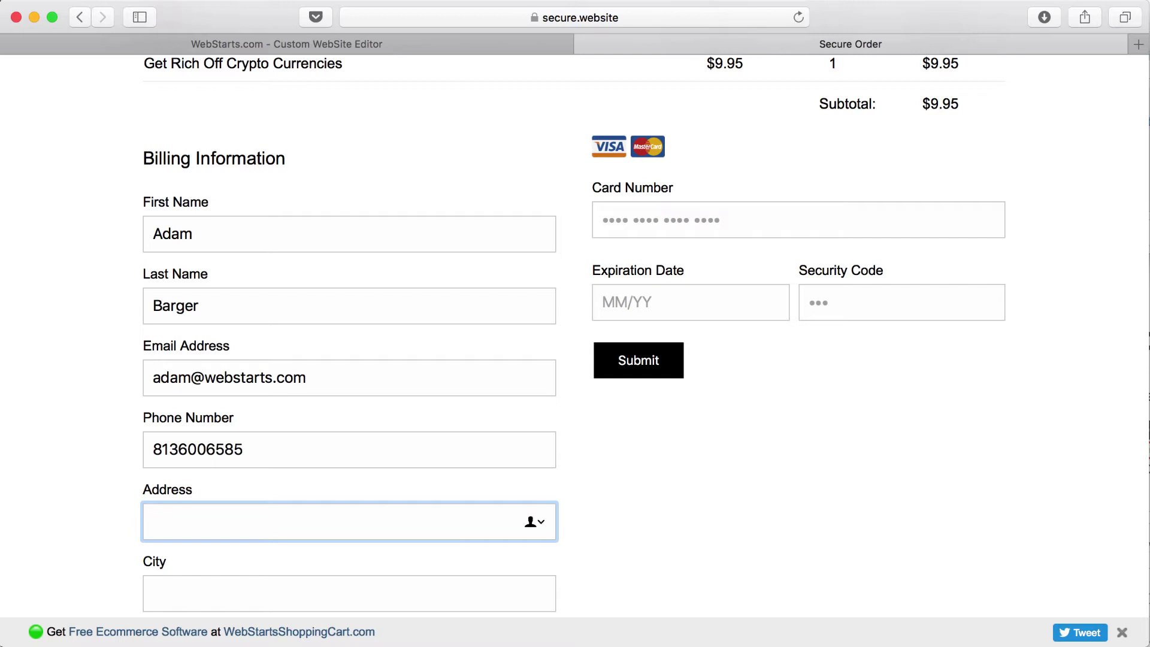
{"action": "key", "text": "Tab"}
{"action": "type", "text": "Brandon"}
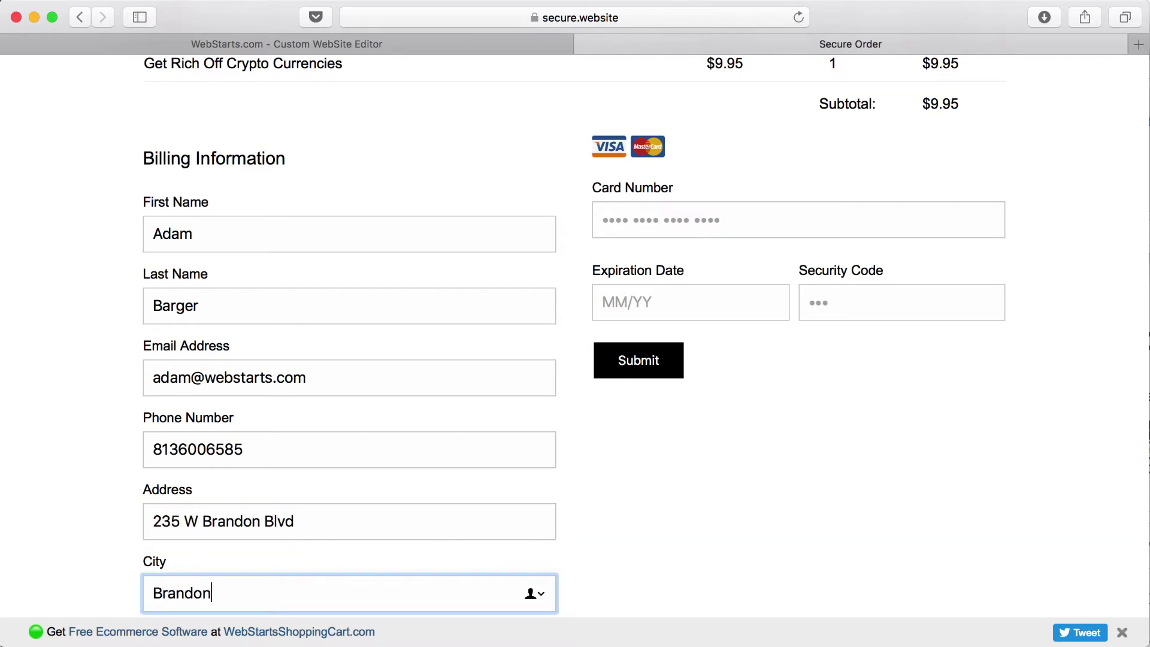
{"action": "key", "text": "Tab"}
{"action": "key", "text": "Tab"}
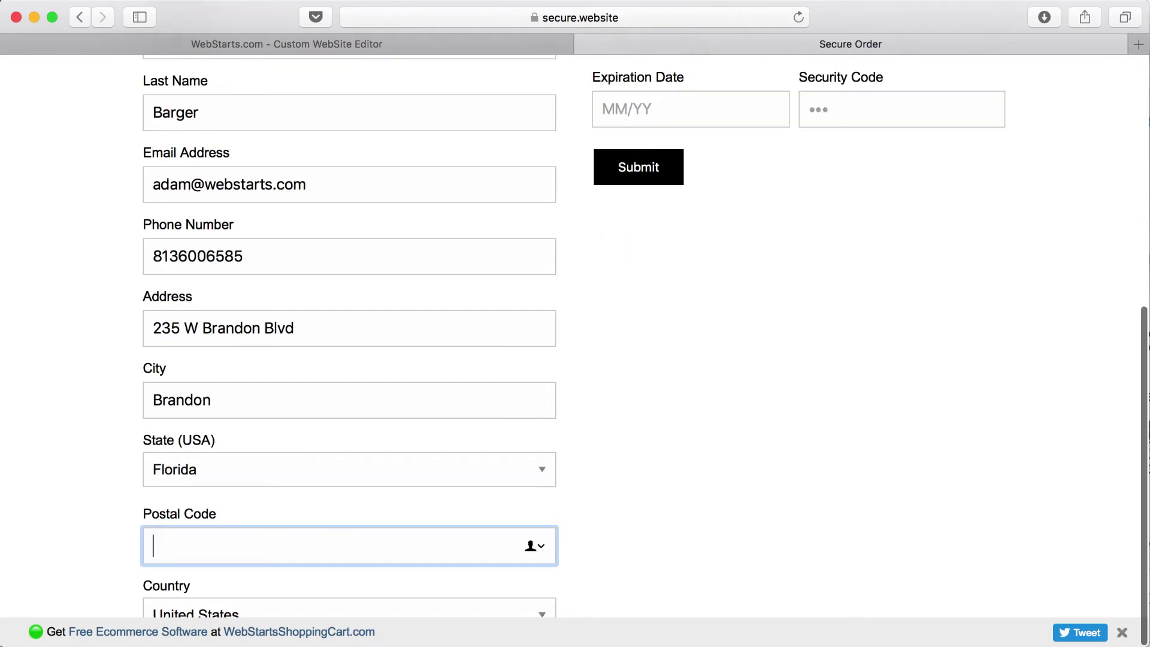
{"action": "type", "text": "33511"}
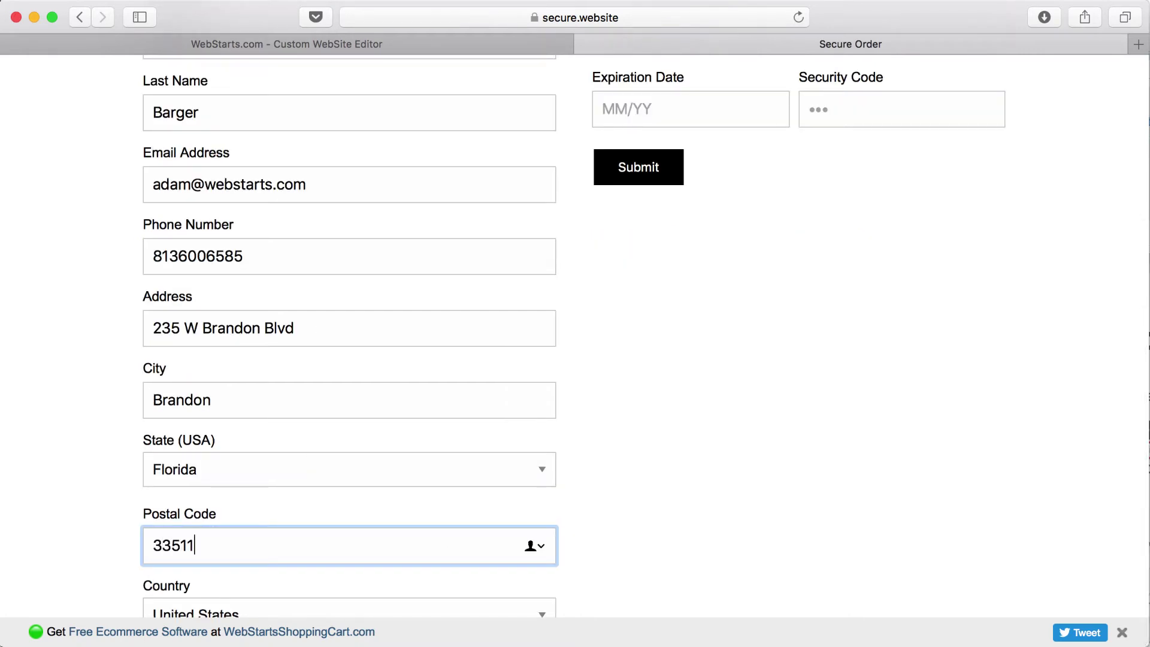
{"action": "left_click", "coordinate": [810, 482]}
{"action": "scroll", "coordinate": [904, 470], "scroll_direction": "up", "scroll_amount": 7}
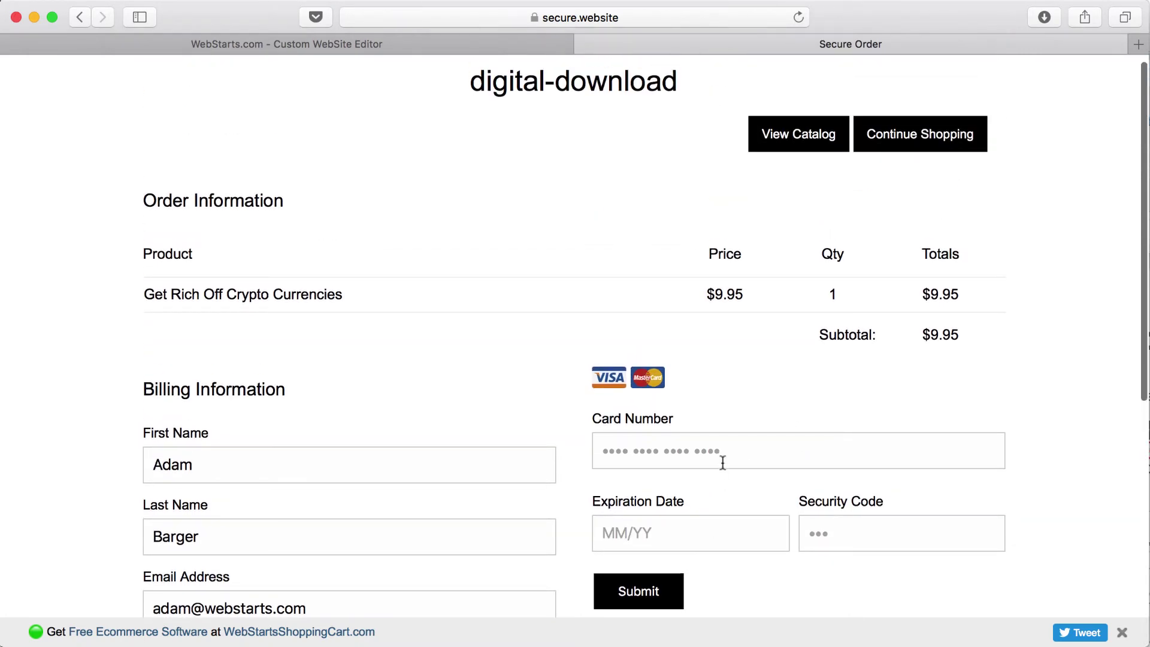
Step: Enter the test Visa card number and its expiration date
{"action": "left_click", "coordinate": [723, 463]}
{"action": "type", "text": "4242 424"}
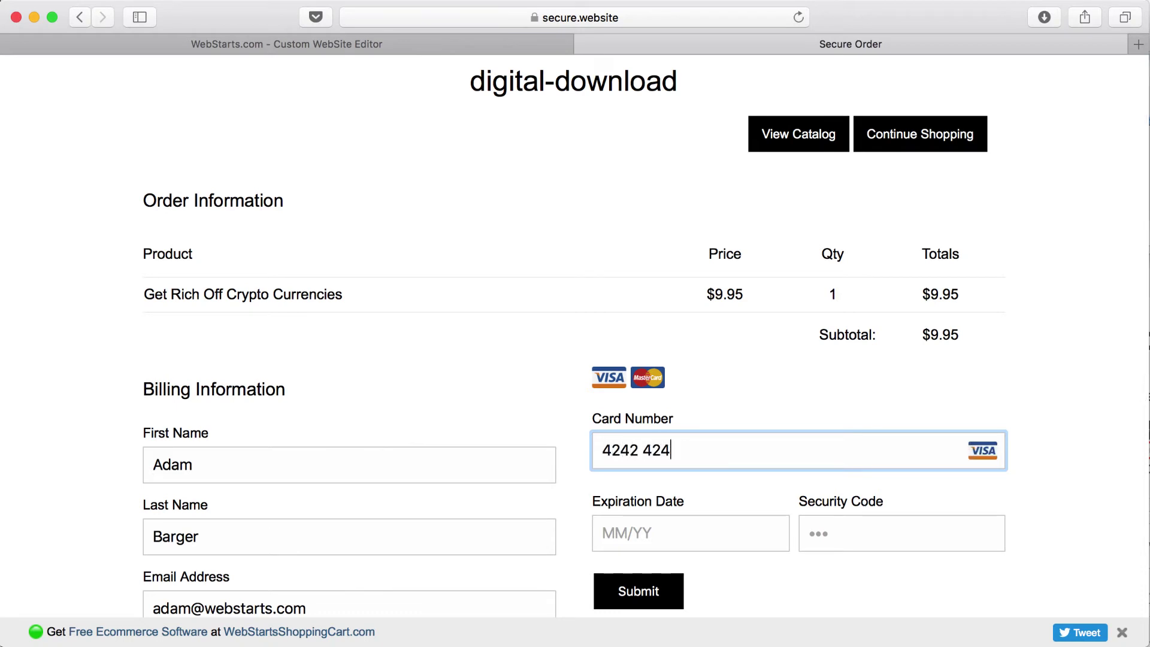
{"action": "type", "text": "2 4242 4242"}
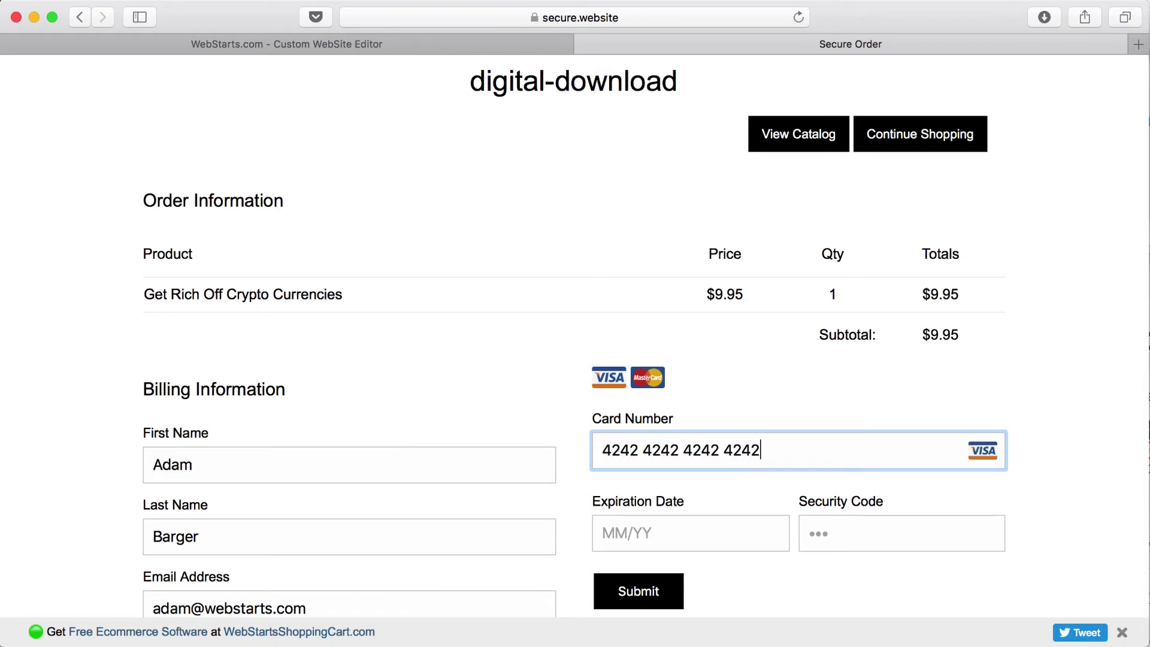
{"action": "left_click", "coordinate": [703, 549]}
{"action": "type", "text": "08/22"}
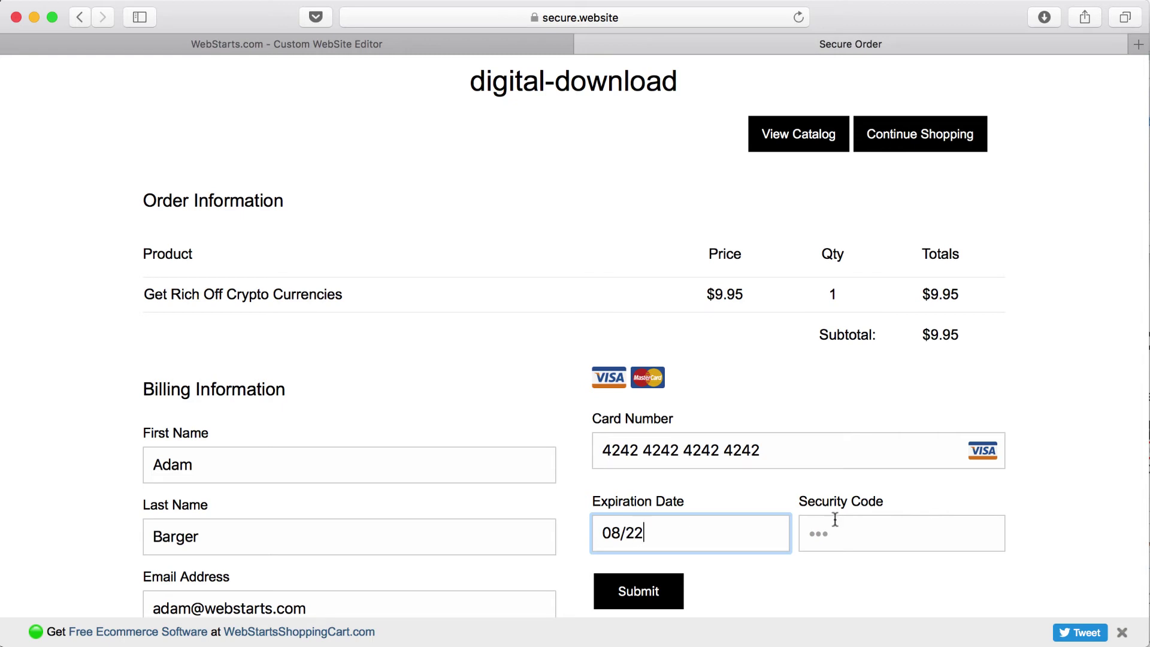
{"action": "left_click", "coordinate": [851, 518]}
Step: Enter the card security code and submit the test order for the $9.95 ebook
{"action": "type", "text": "123"}
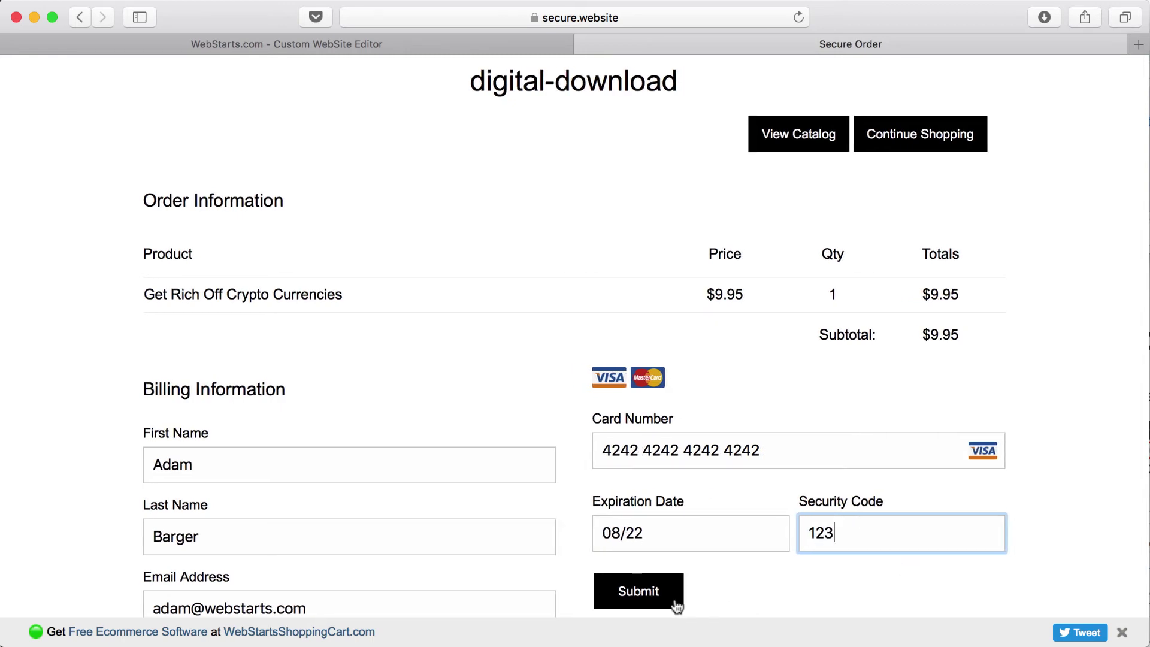
{"action": "left_click", "coordinate": [659, 605]}
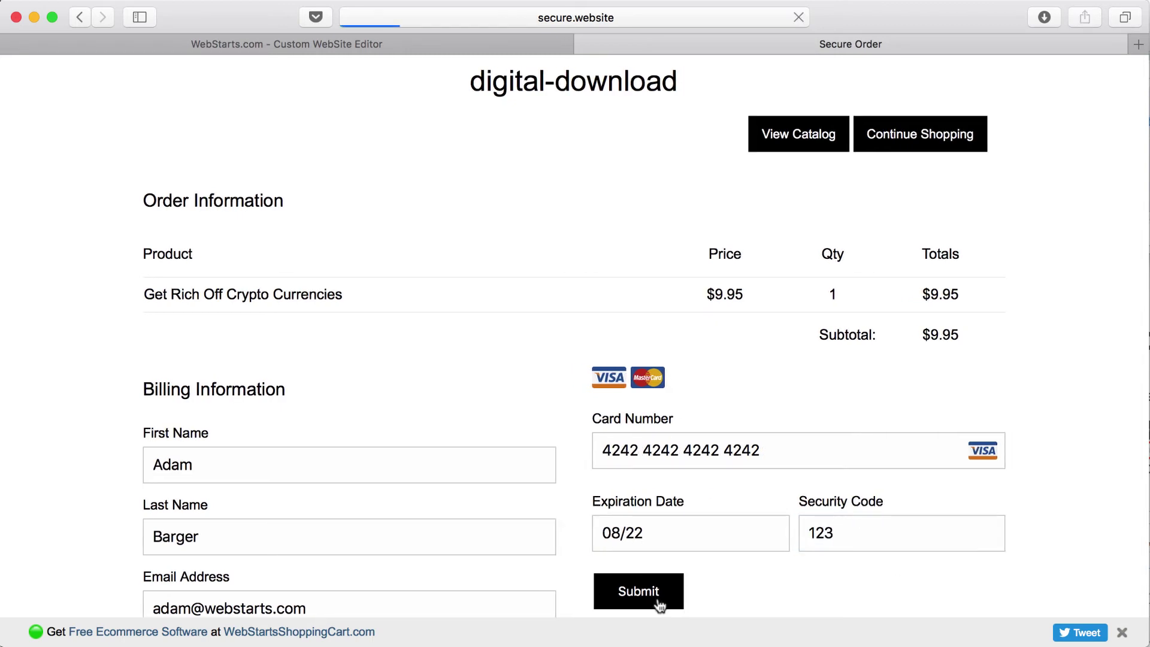